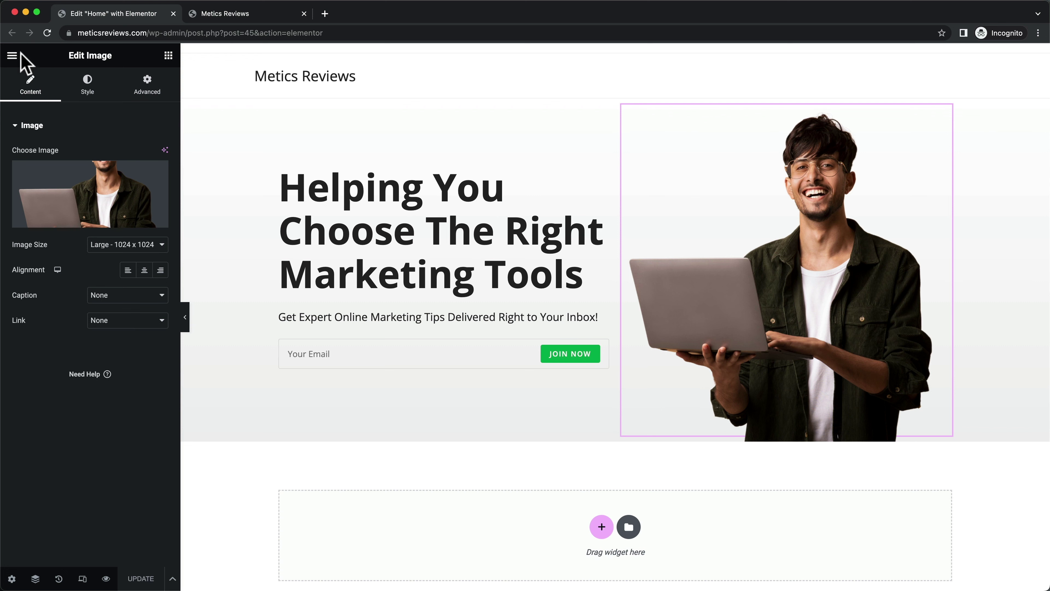
# Exit the Elementor editor and return to the WordPress dashboard's list of pages.
pyautogui.click(12, 55)
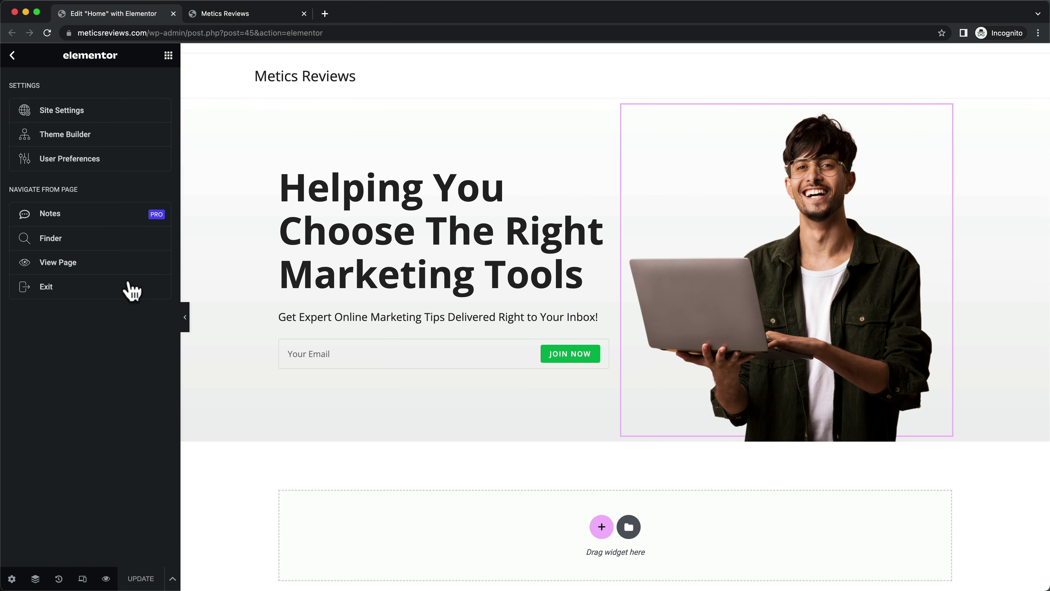
pyautogui.click(73, 286)
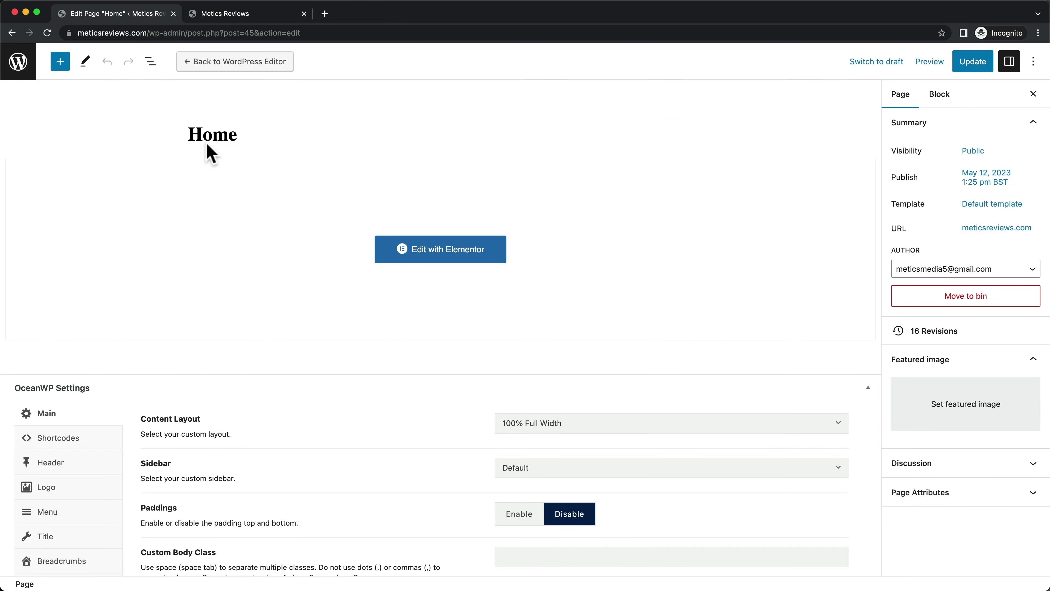
pyautogui.click(19, 68)
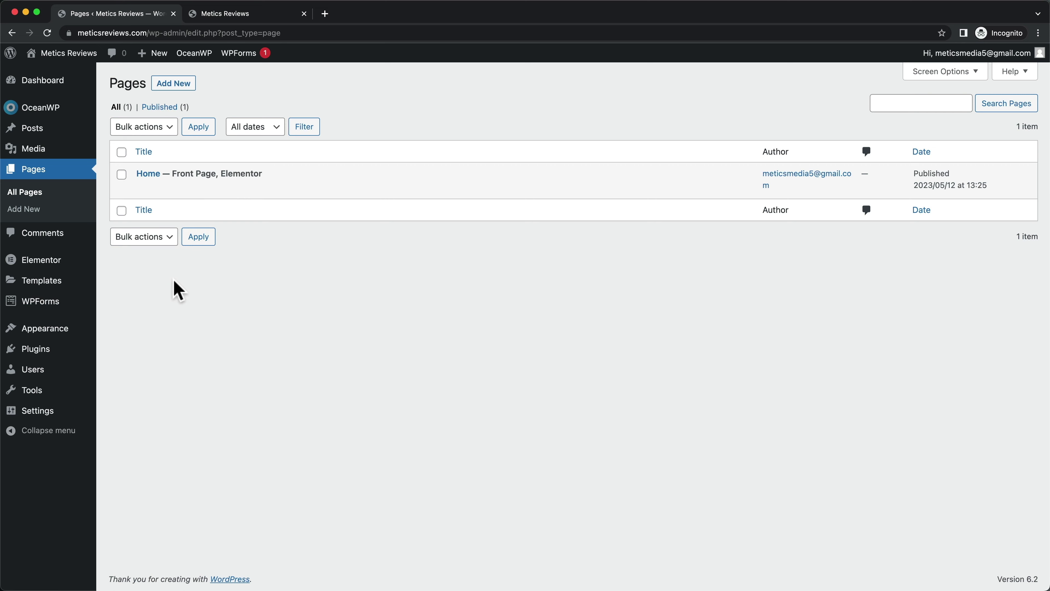
# Search the plugin directory for "the post grid", install and activate The Post Grid plugin, and save its default common settings.
pyautogui.click(37, 350)
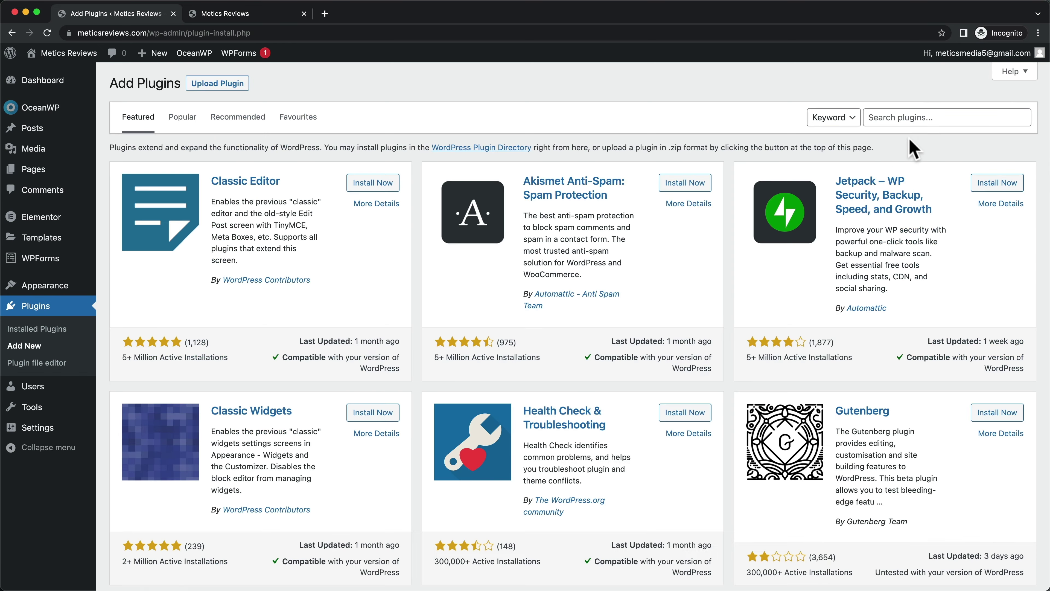
pyautogui.click(919, 120)
pyautogui.write('the post grid')
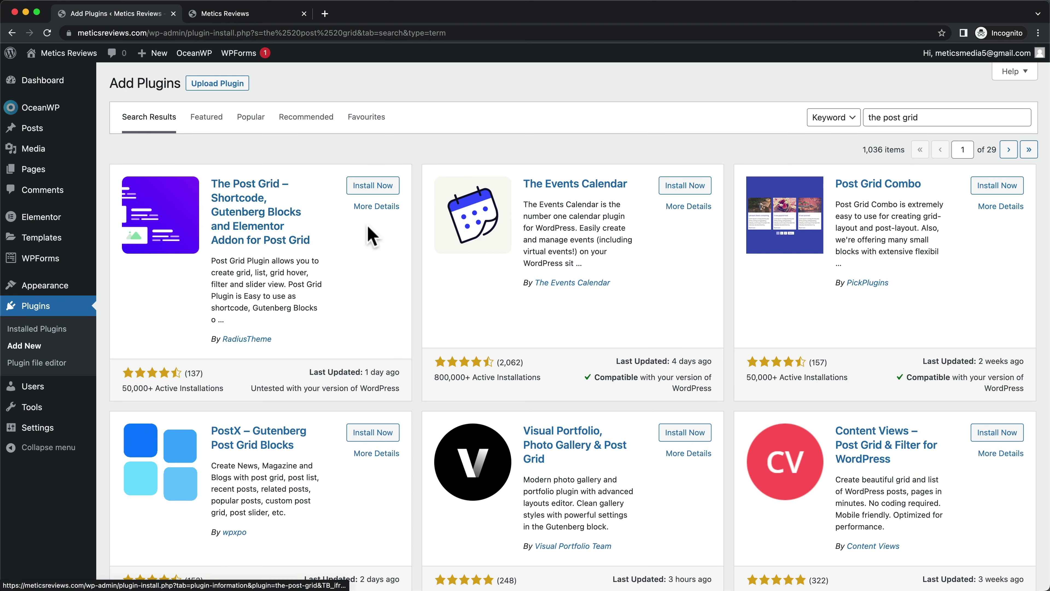
pyautogui.click(371, 192)
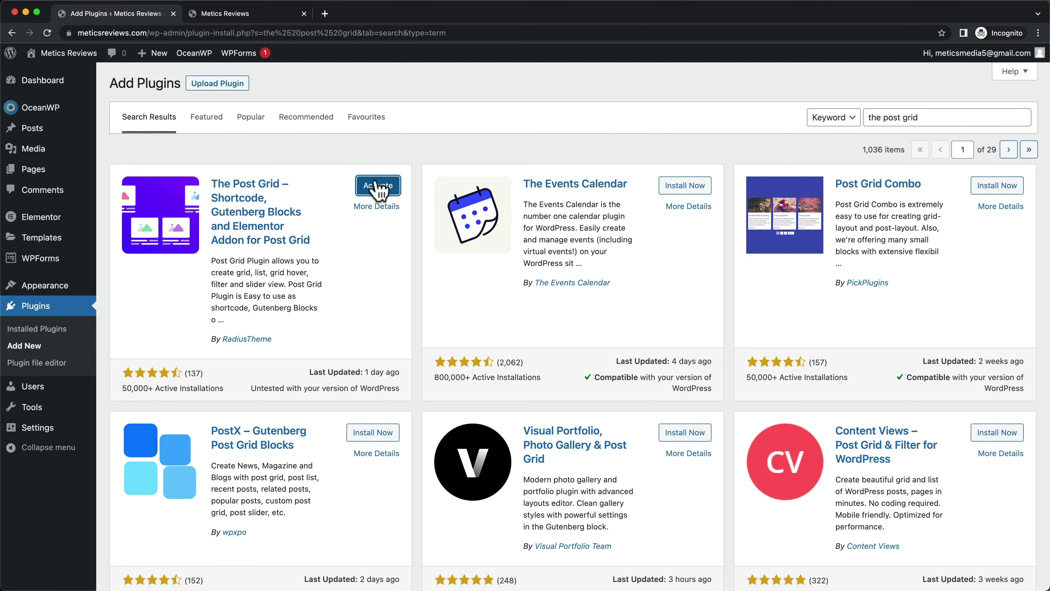
pyautogui.click(374, 191)
pyautogui.scroll(-4, 382, 199)
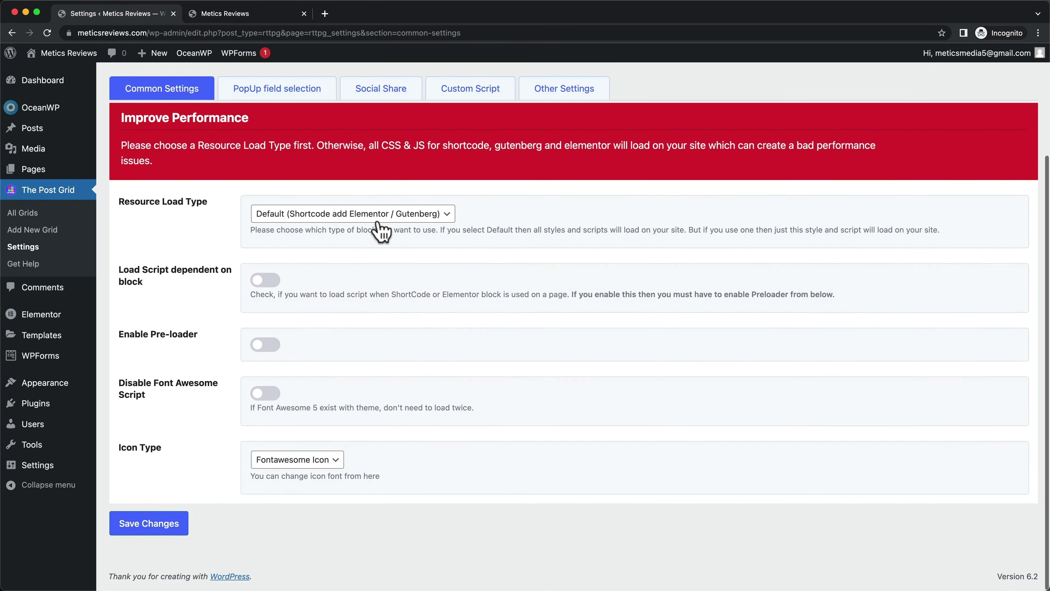
pyautogui.click(155, 528)
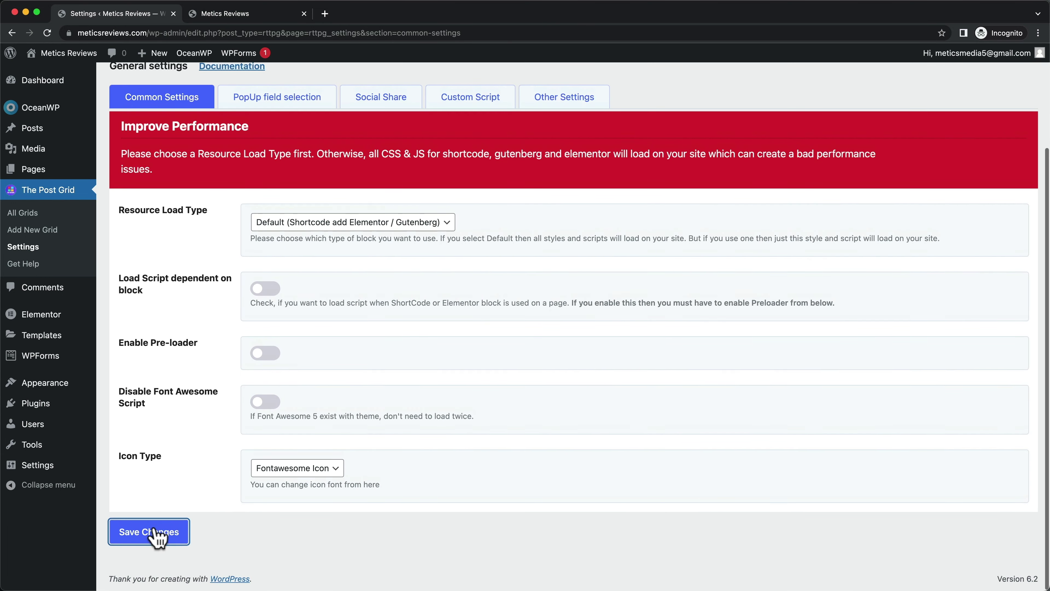
# Enable auto-updates for the The Post Grid and WordPress Importer plugins.
pyautogui.click(49, 402)
pyautogui.scroll(-1, 288, 399)
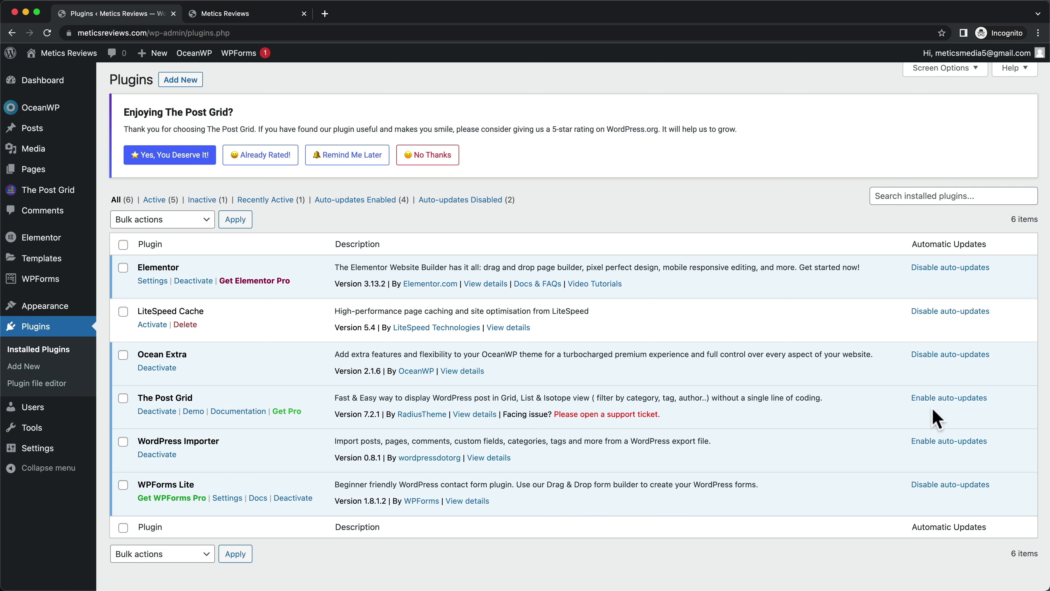
pyautogui.click(943, 399)
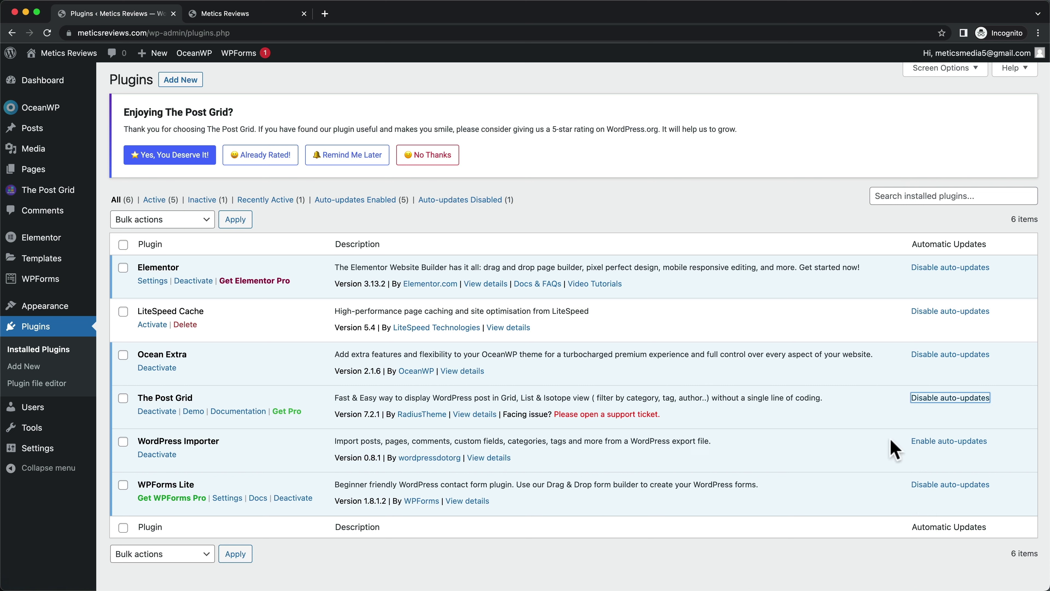
pyautogui.click(948, 441)
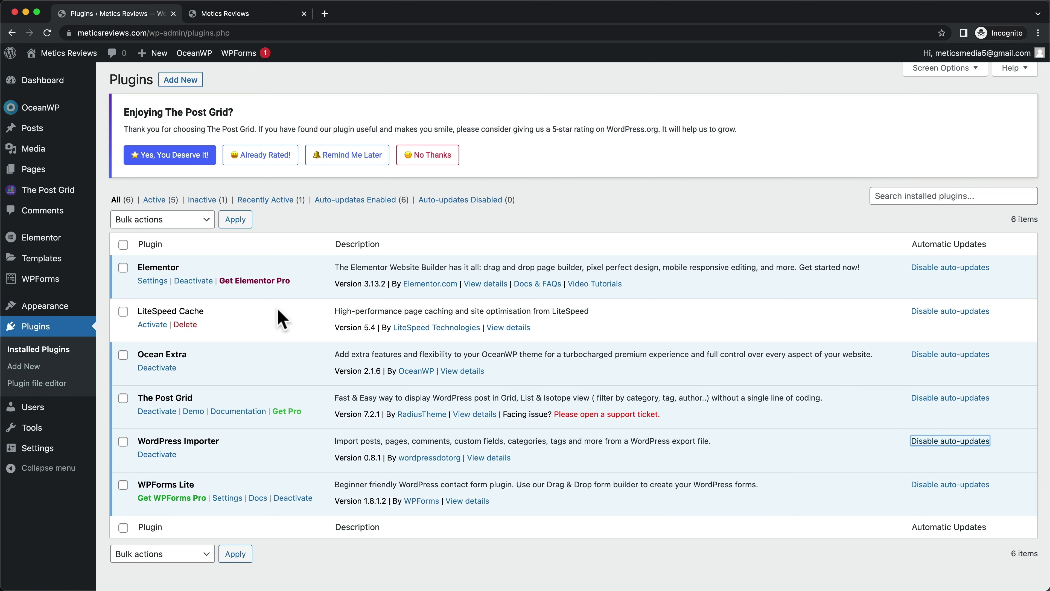
# Reopen the Home page for editing with Elementor from the list of pages.
pyautogui.click(28, 170)
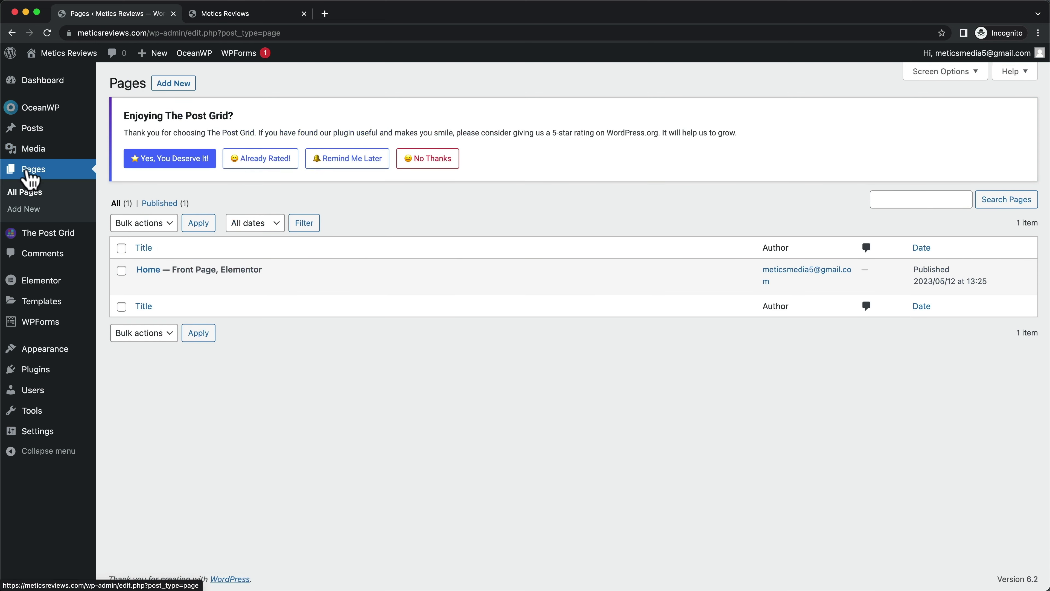
pyautogui.moveTo(405, 281)
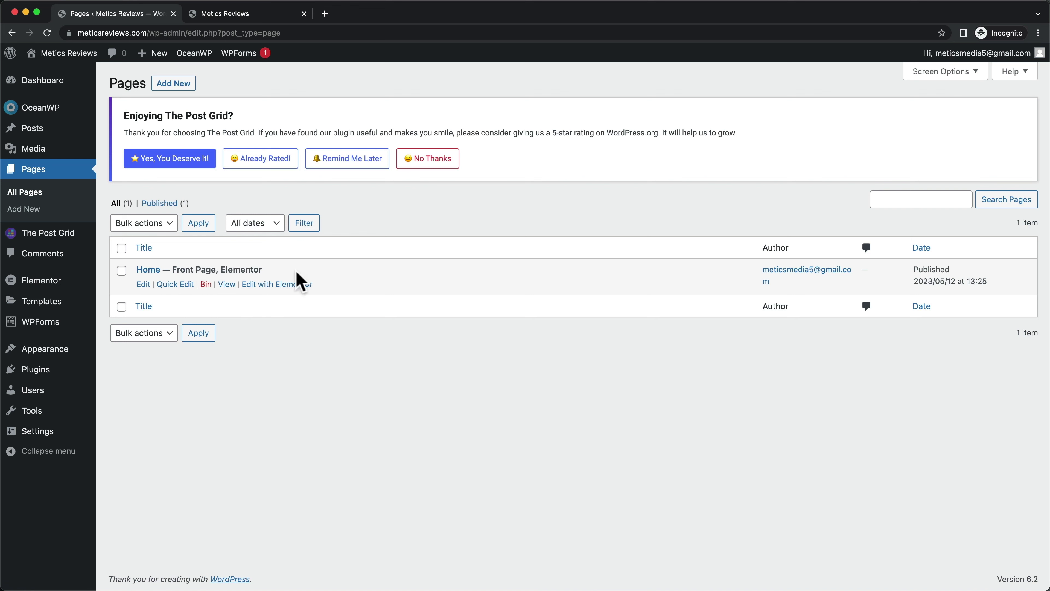
pyautogui.click(276, 284)
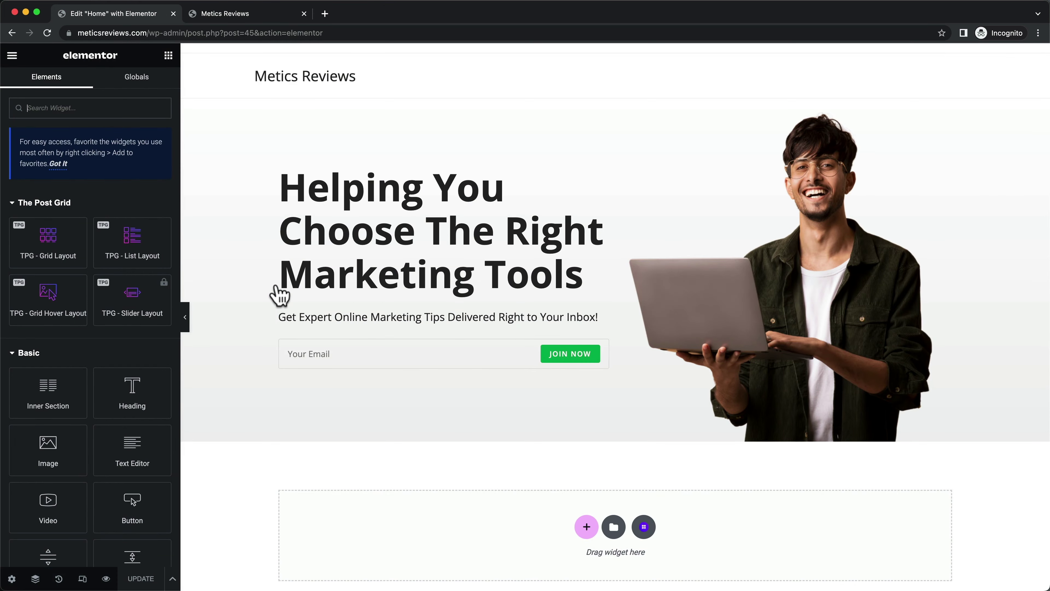
# Add a new single-column section below the hero section of the Home page.
pyautogui.scroll(-1, 681, 300)
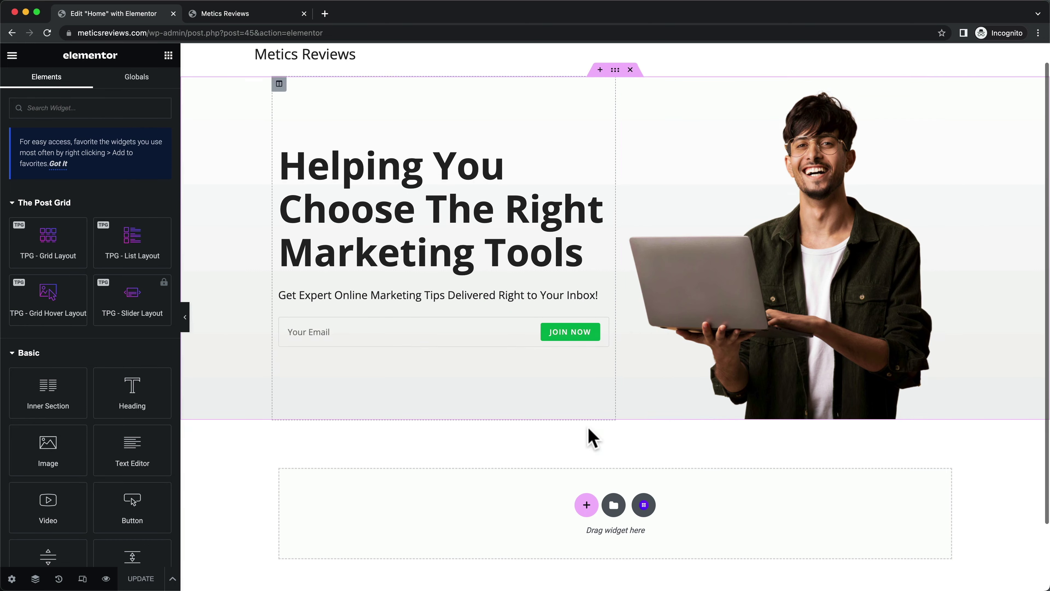
pyautogui.click(587, 505)
pyautogui.scroll(-4, 592, 494)
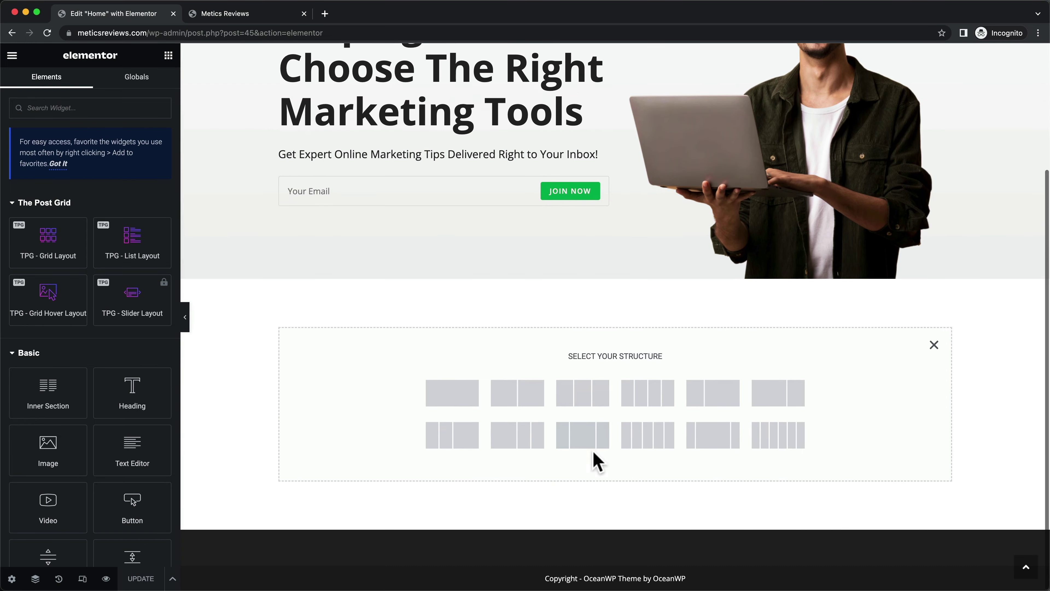
pyautogui.click(464, 402)
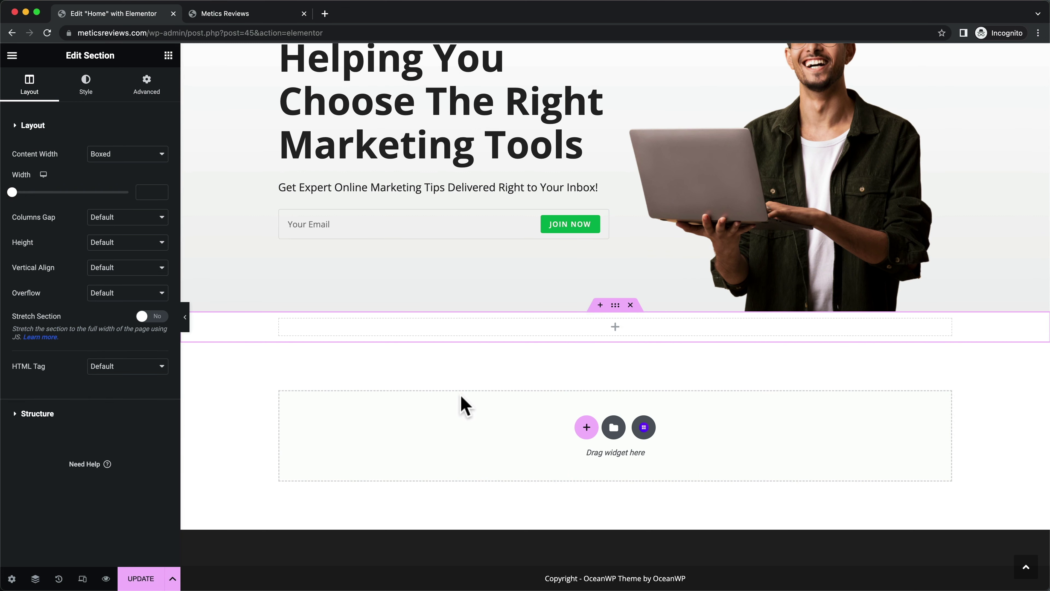
# Place the TPG - Grid Layout widget in the new empty section and review the post grid.
pyautogui.click(169, 56)
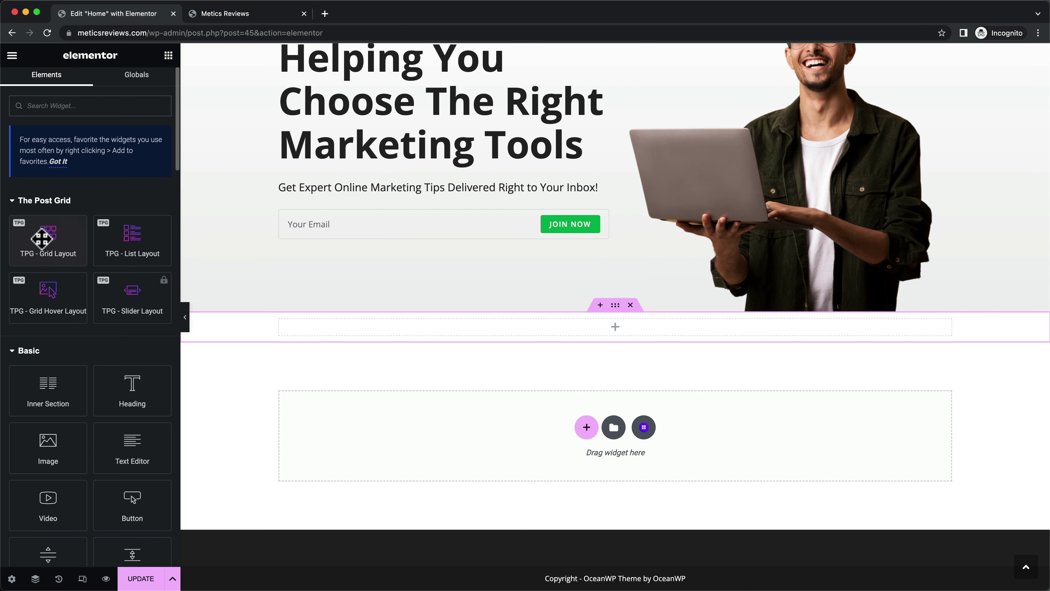
pyautogui.moveTo(52, 242); pyautogui.dragTo(594, 316)
pyautogui.scroll(10, 680, 248)
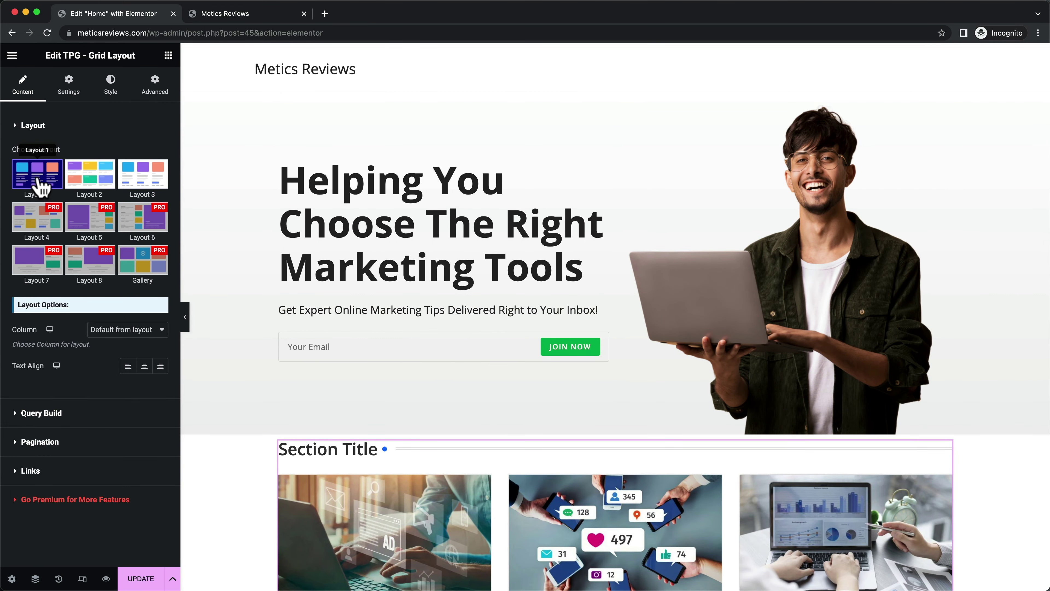
pyautogui.scroll(-7, 251, 192)
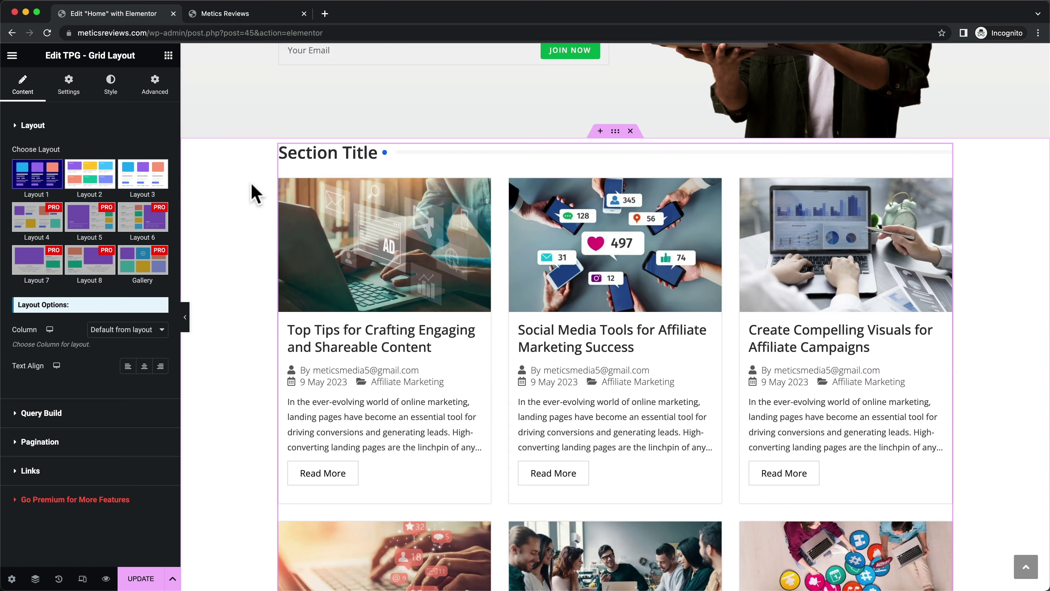
# Hide the post grid's section title and meta data, and set its excerpt limit to 170 characters.
pyautogui.click(68, 89)
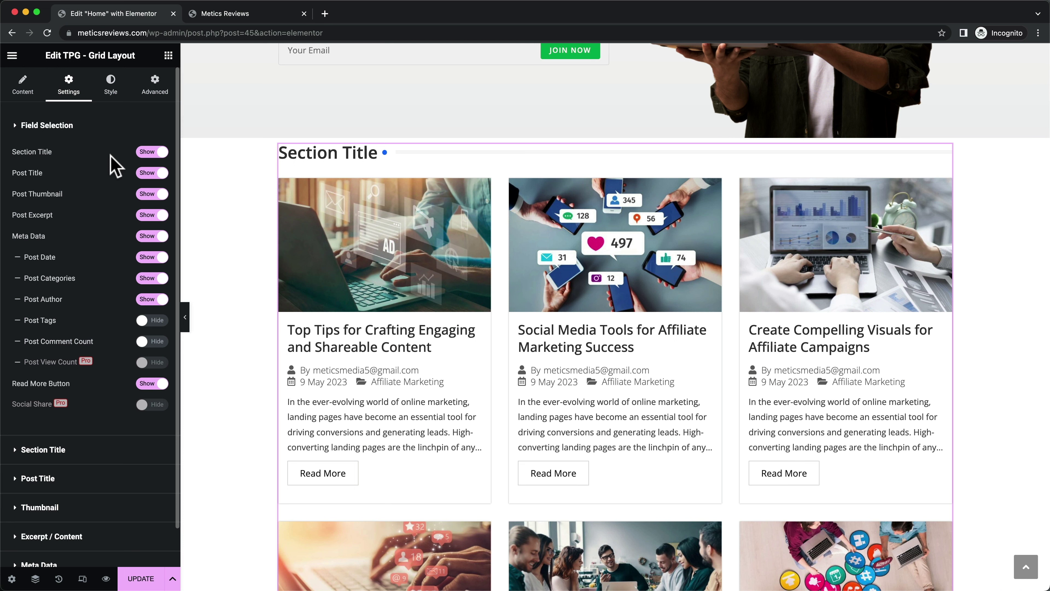
pyautogui.click(149, 153)
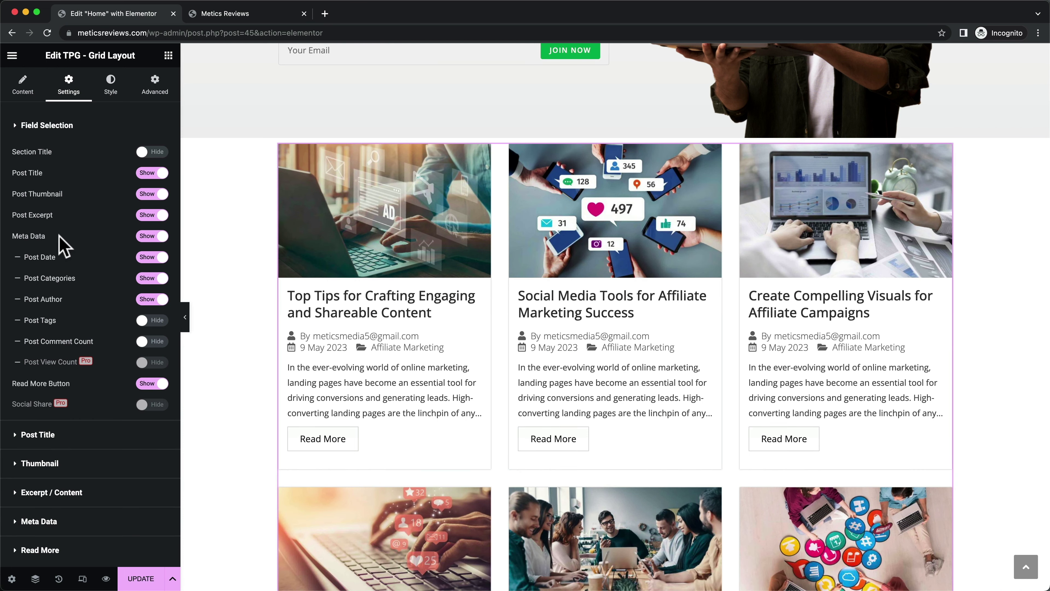
pyautogui.click(149, 237)
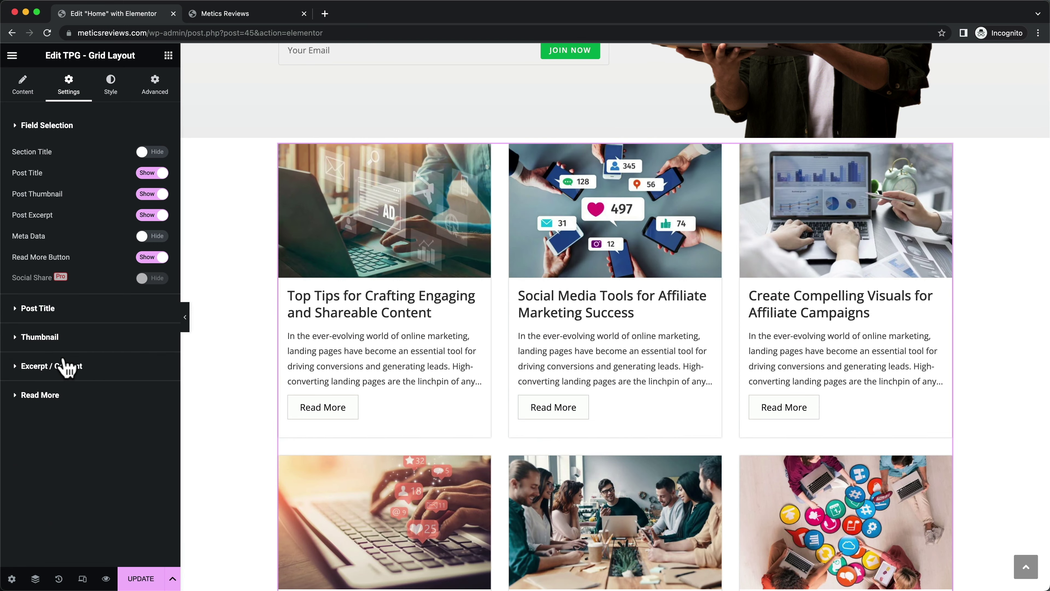
pyautogui.click(16, 367)
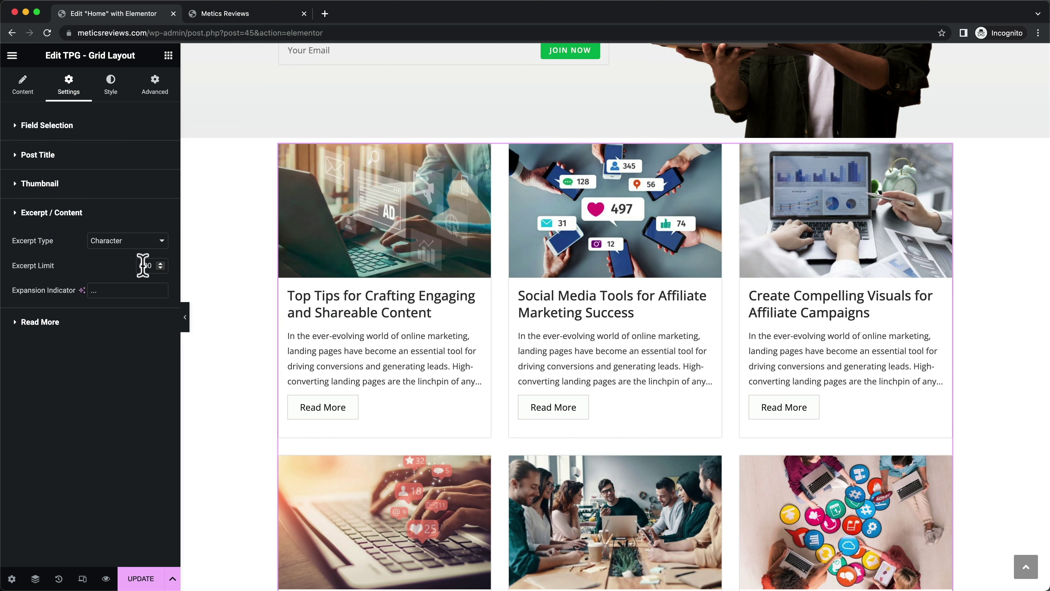
pyautogui.write('170')
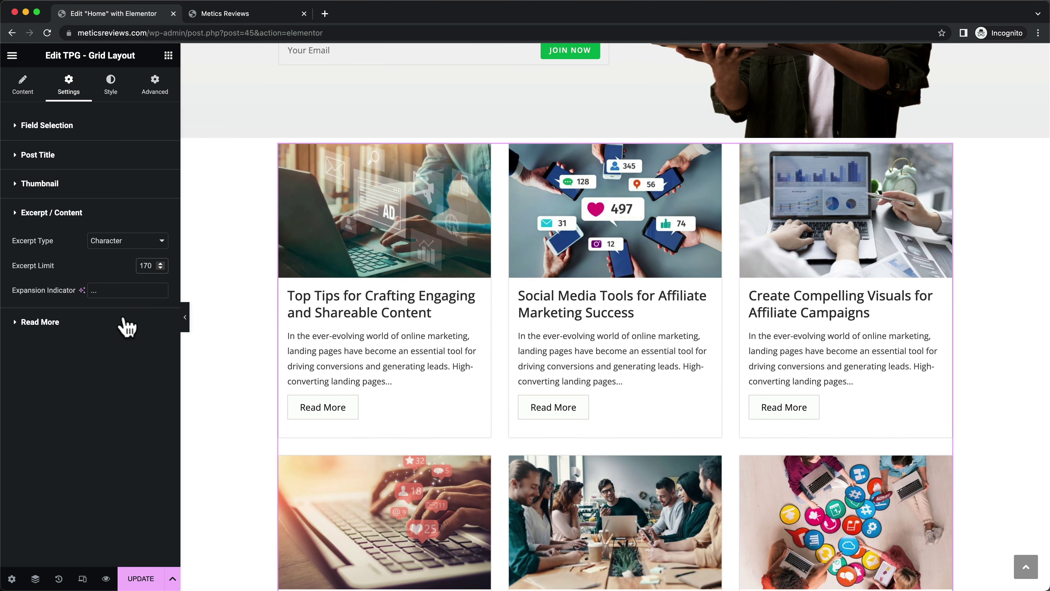
# Set the post grid's Read More button style to Only Text Button.
pyautogui.click(13, 326)
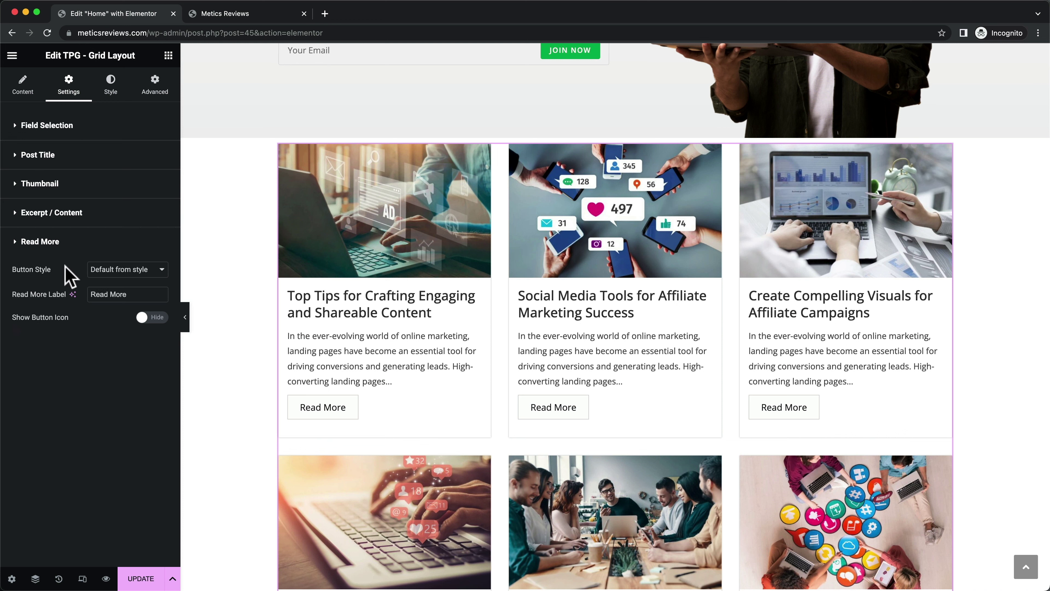
pyautogui.click(149, 270)
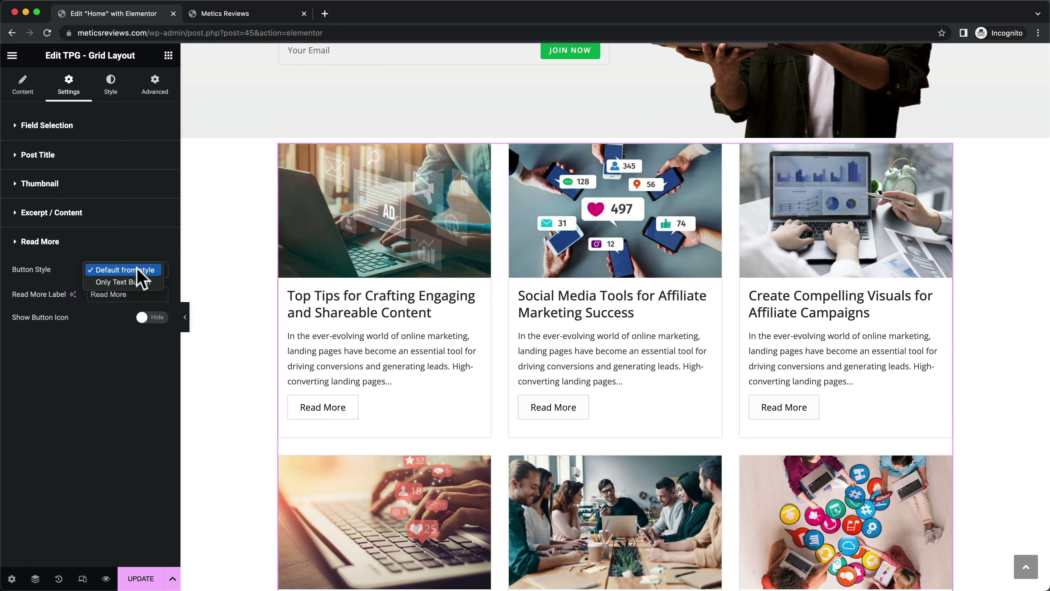
pyautogui.click(129, 282)
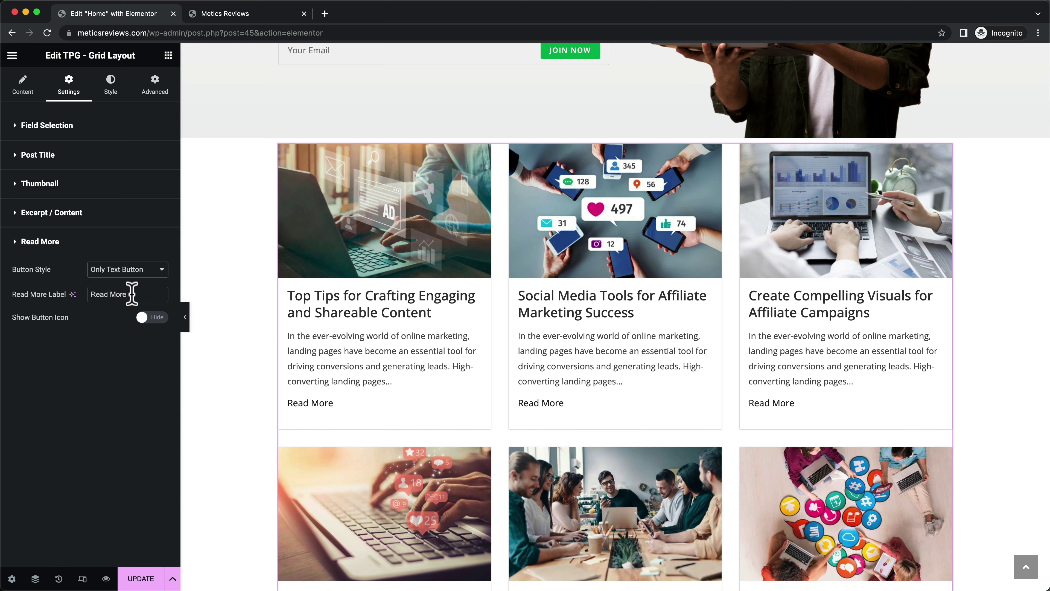
# Show an icon on the Read More button, using the solid circled right arrow found by filtering the icon library for "arrow".
pyautogui.click(152, 317)
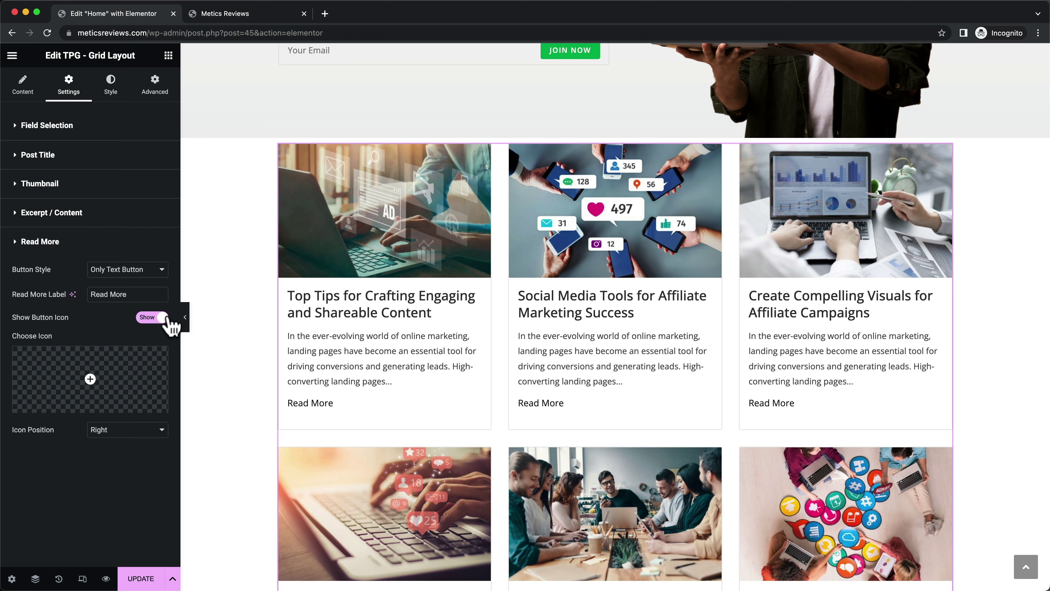
pyautogui.click(92, 381)
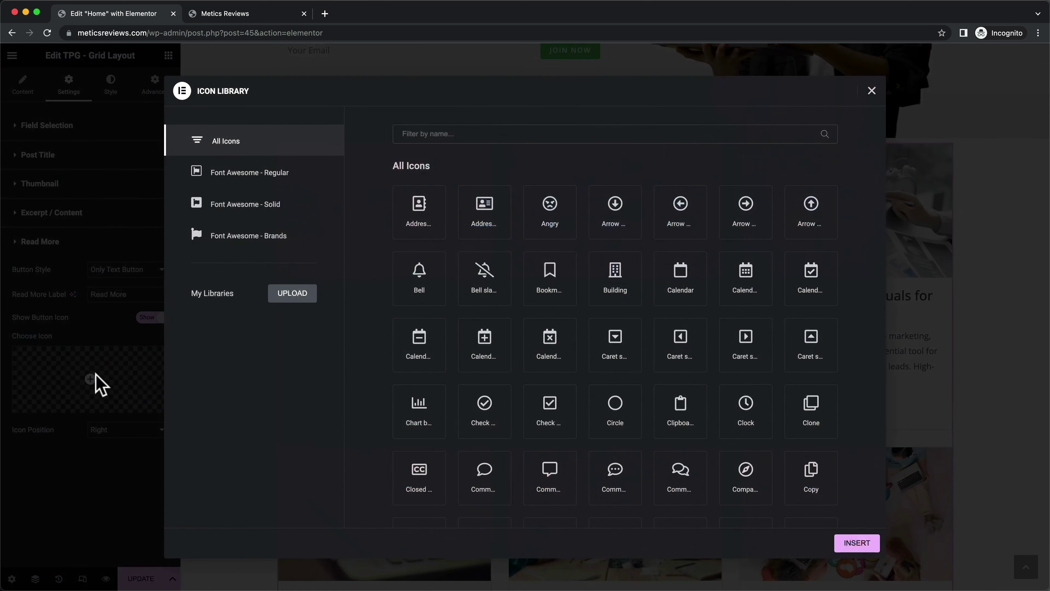
pyautogui.write('arrow')
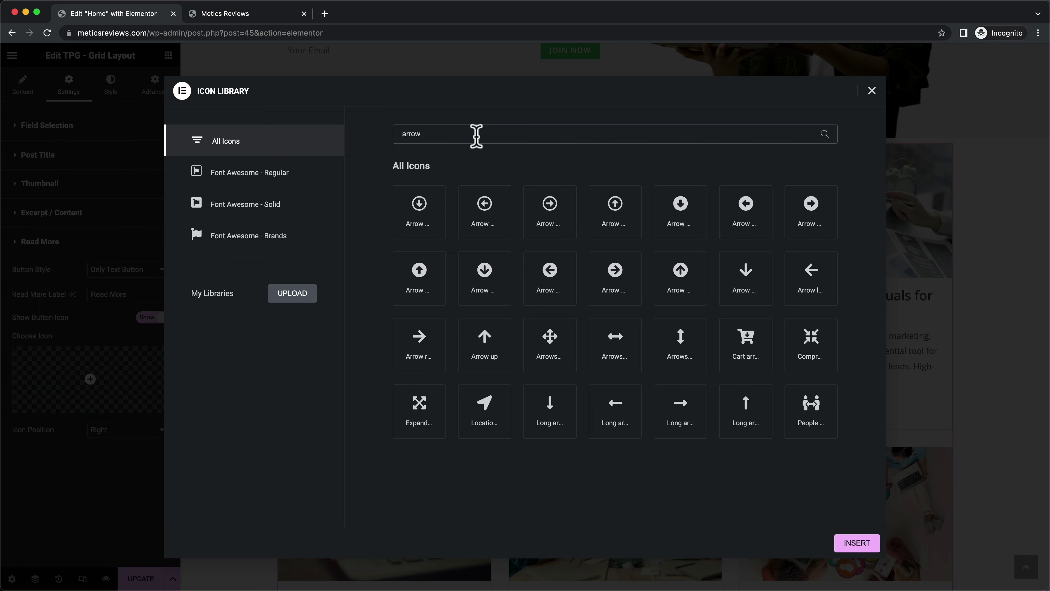
pyautogui.click(615, 281)
pyautogui.click(852, 546)
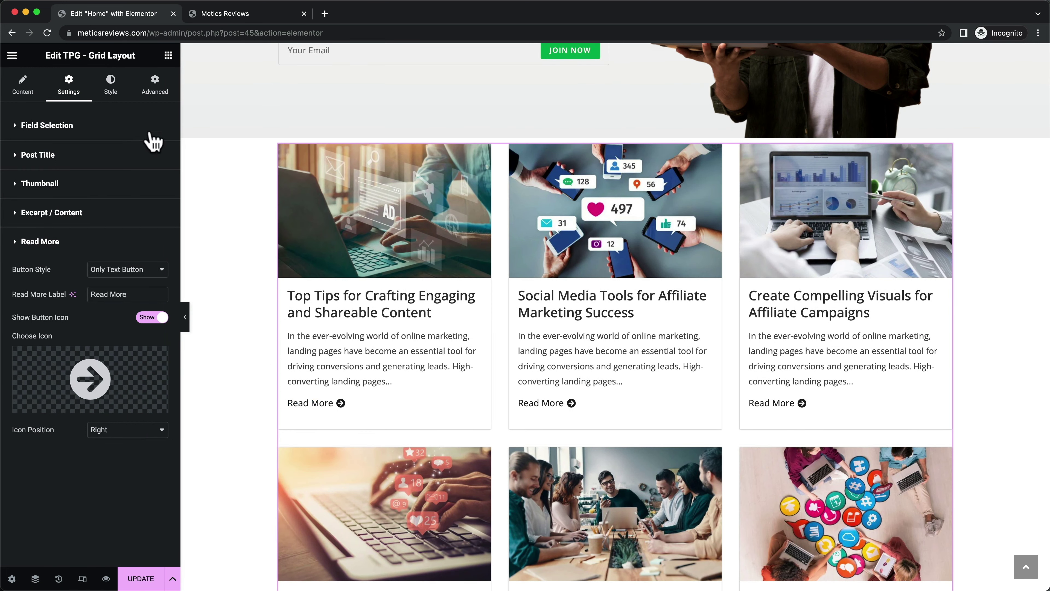
# Set the Read More button's normal text color to the Accent global colour in the post grid's style settings.
pyautogui.click(112, 89)
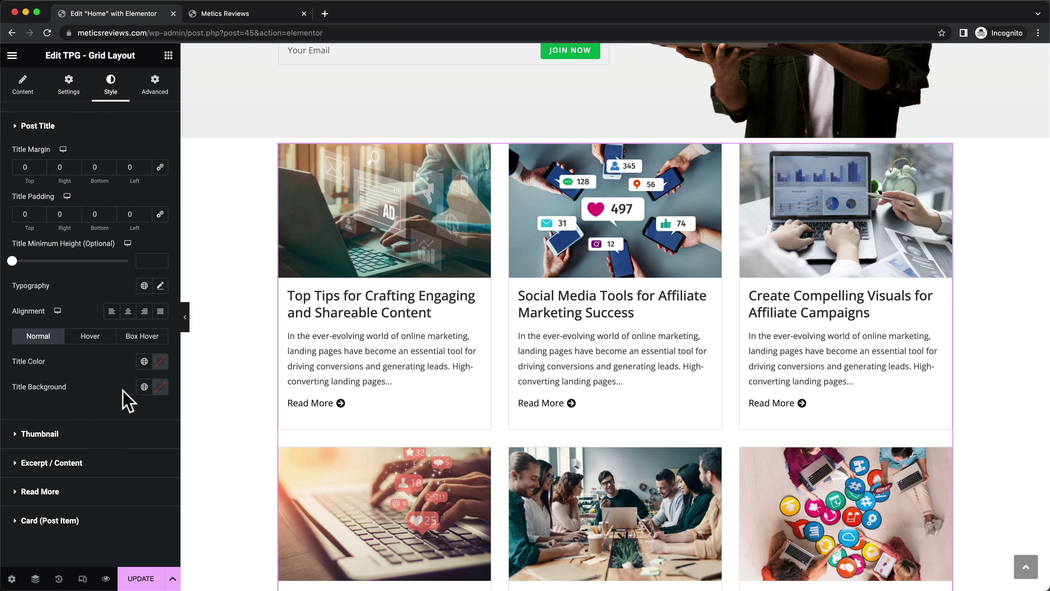
pyautogui.click(16, 492)
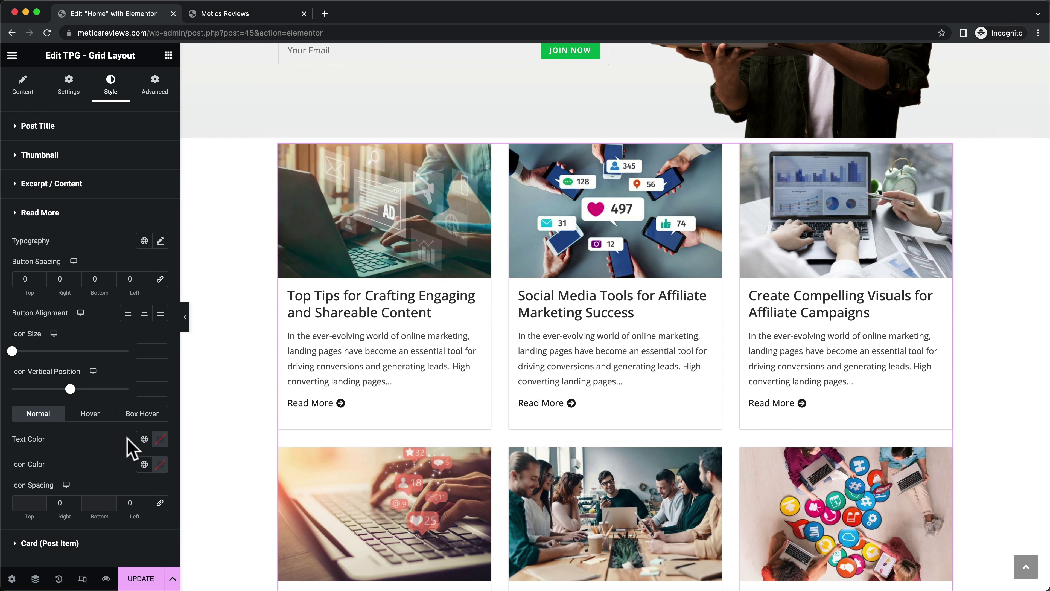
pyautogui.click(144, 439)
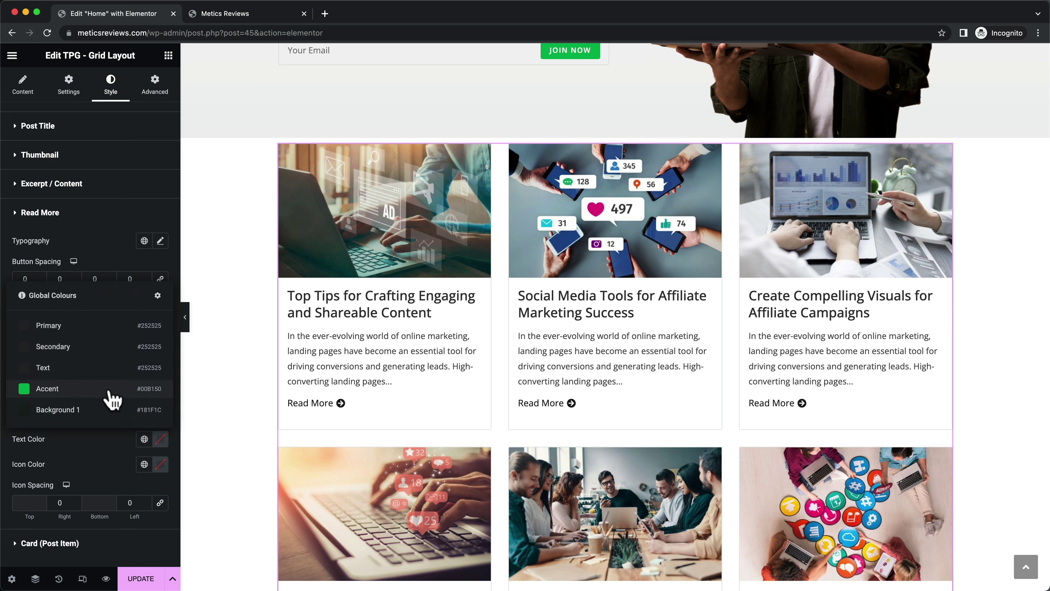
pyautogui.click(58, 391)
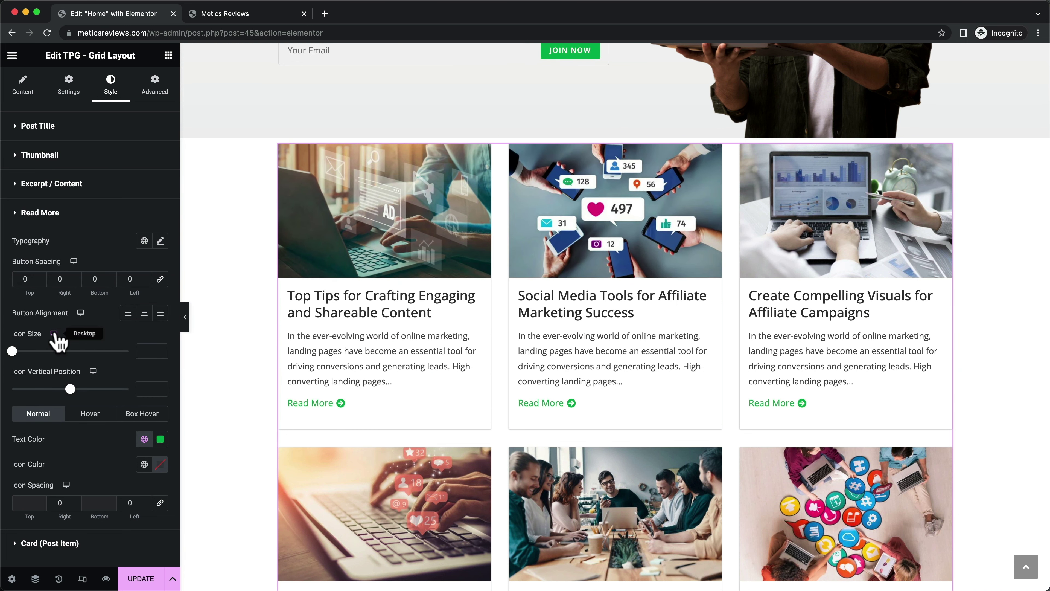
# Set the post title's hover color to the Accent global colour.
pyautogui.click(13, 126)
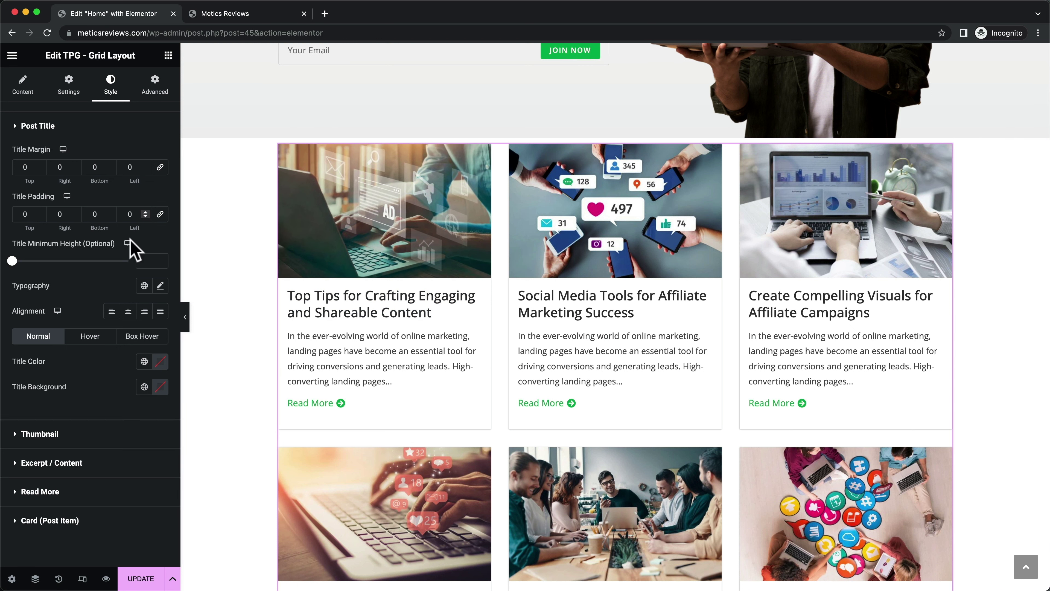
pyautogui.click(91, 339)
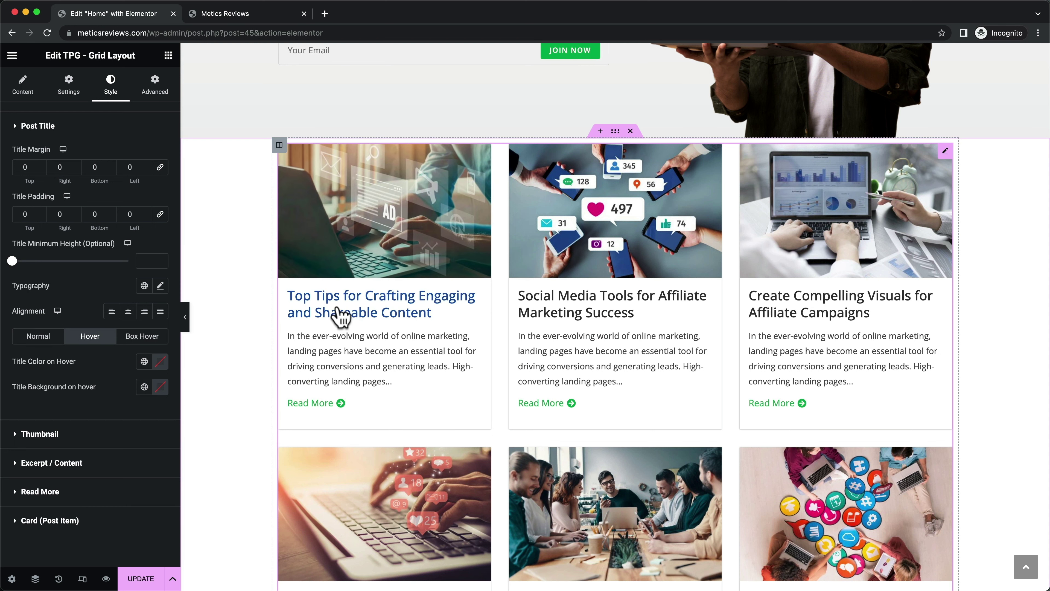
pyautogui.click(145, 362)
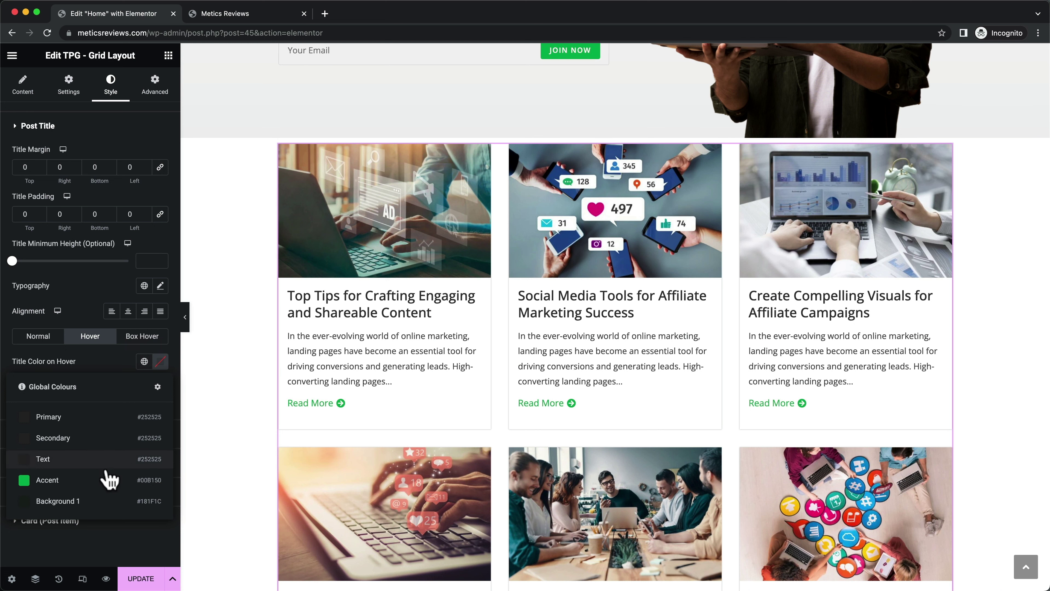
pyautogui.click(62, 481)
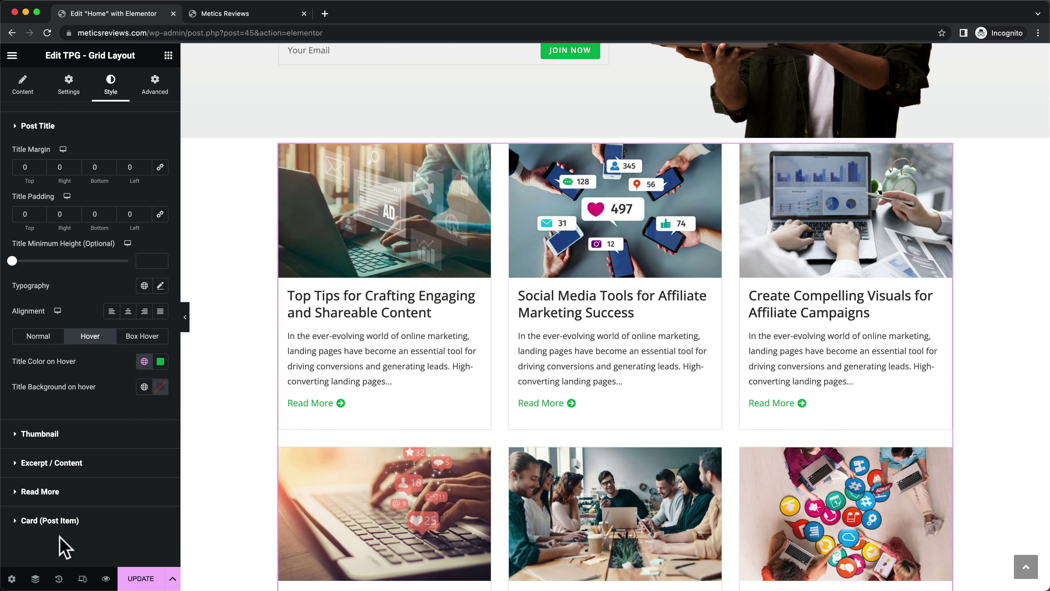
# Give the post cards a 20 px border radius on all corners and a default box shadow.
pyautogui.click(21, 522)
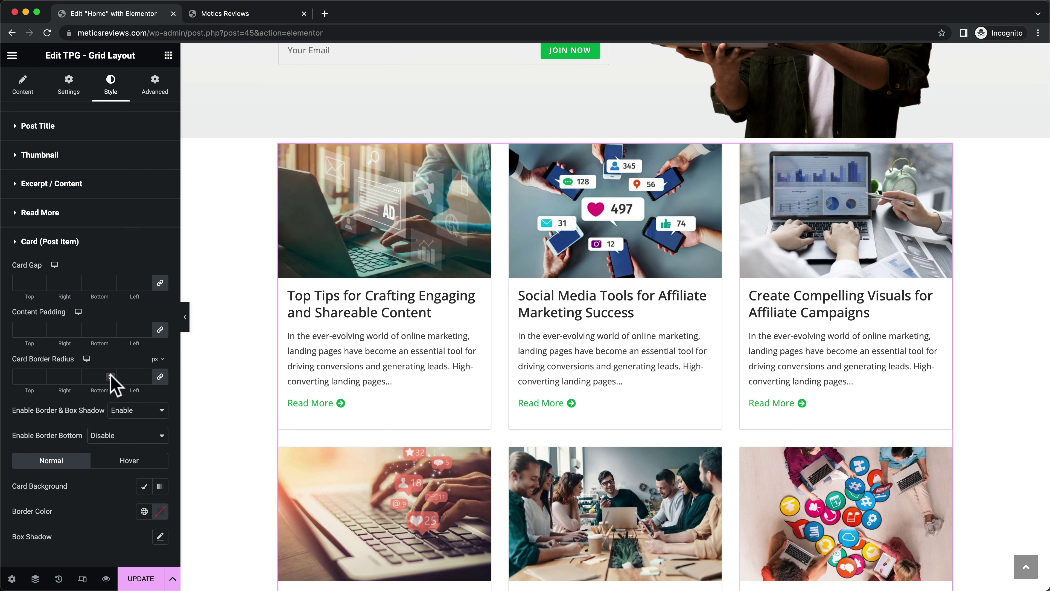
pyautogui.click(40, 374)
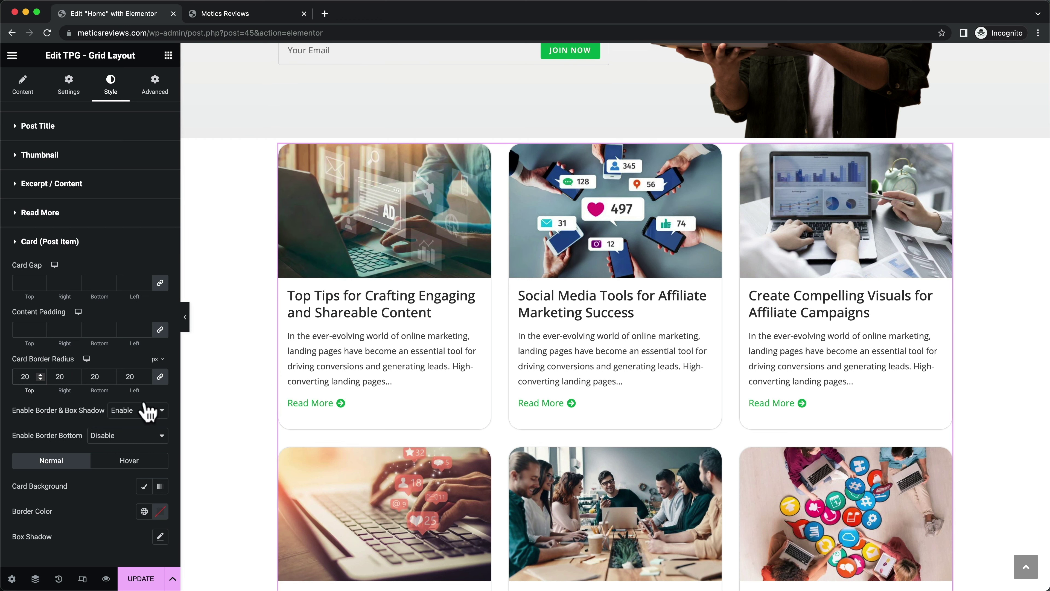
pyautogui.click(265, 16)
pyautogui.click(150, 15)
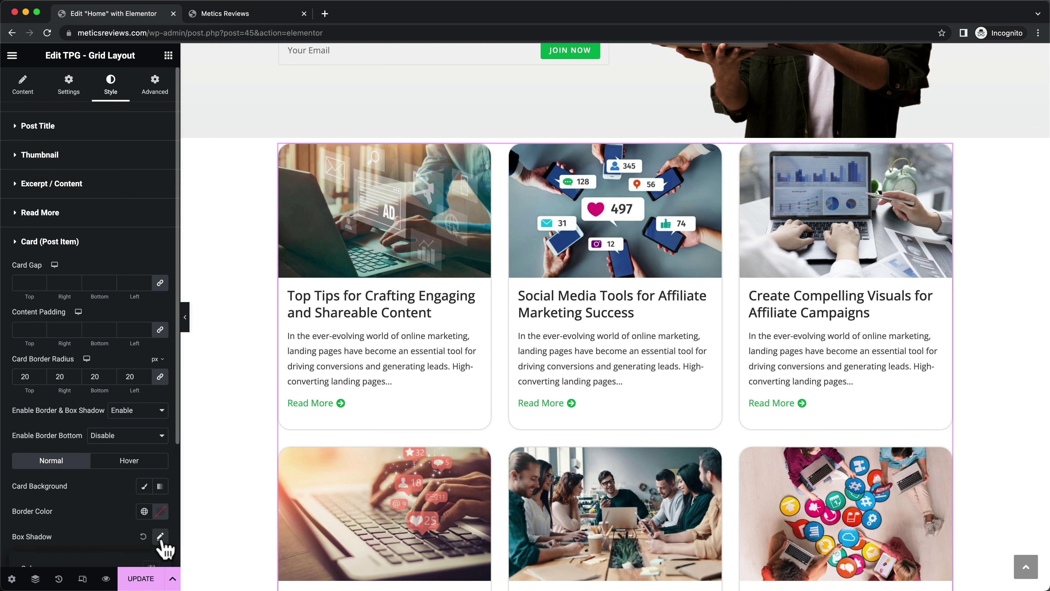
pyautogui.click(161, 538)
pyautogui.scroll(-3, 124, 507)
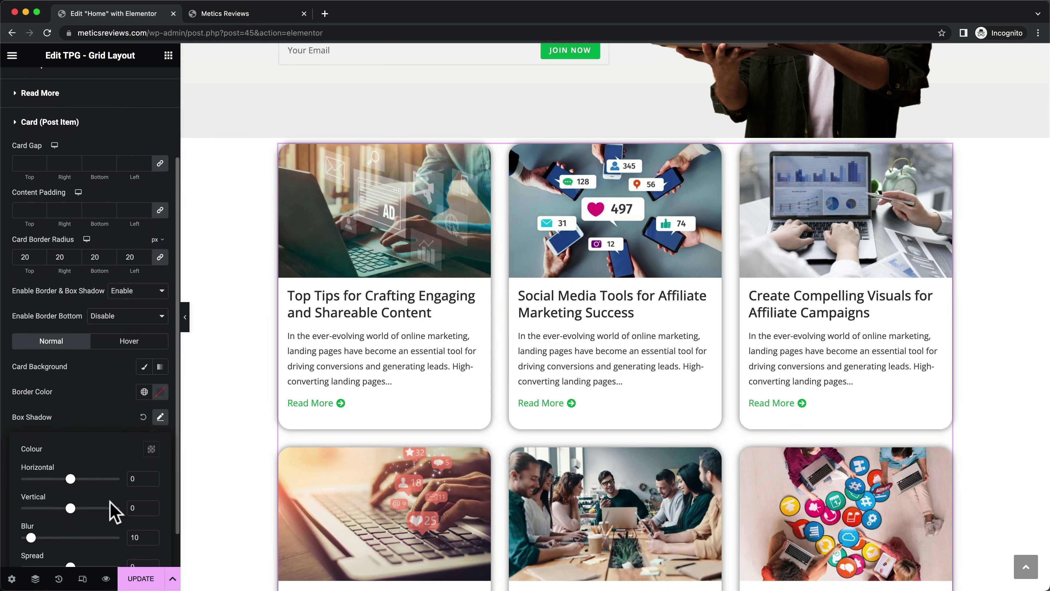
pyautogui.scroll(-2, 108, 439)
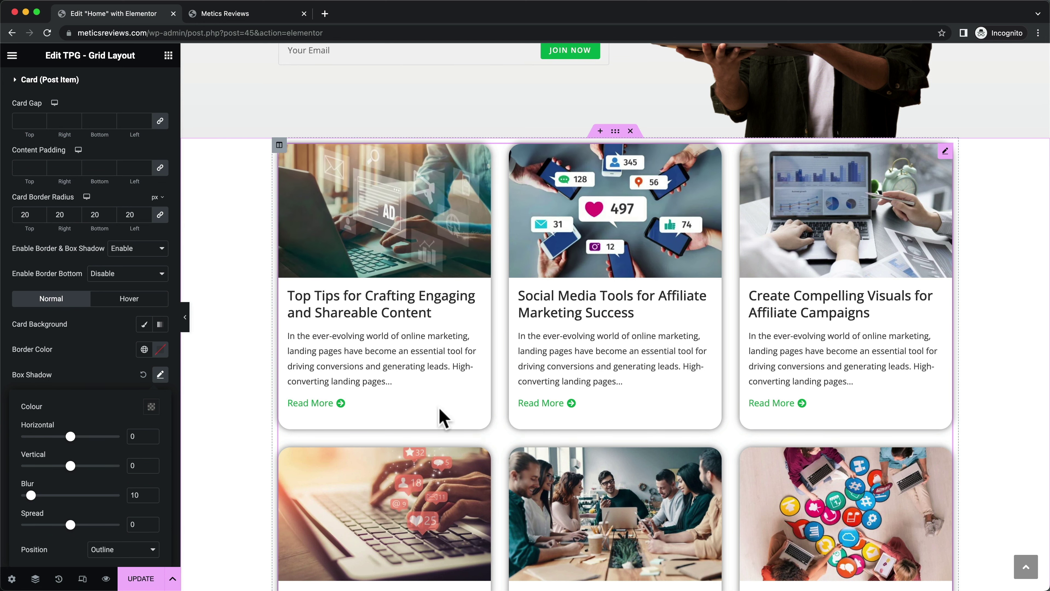
pyautogui.scroll(-1, 426, 446)
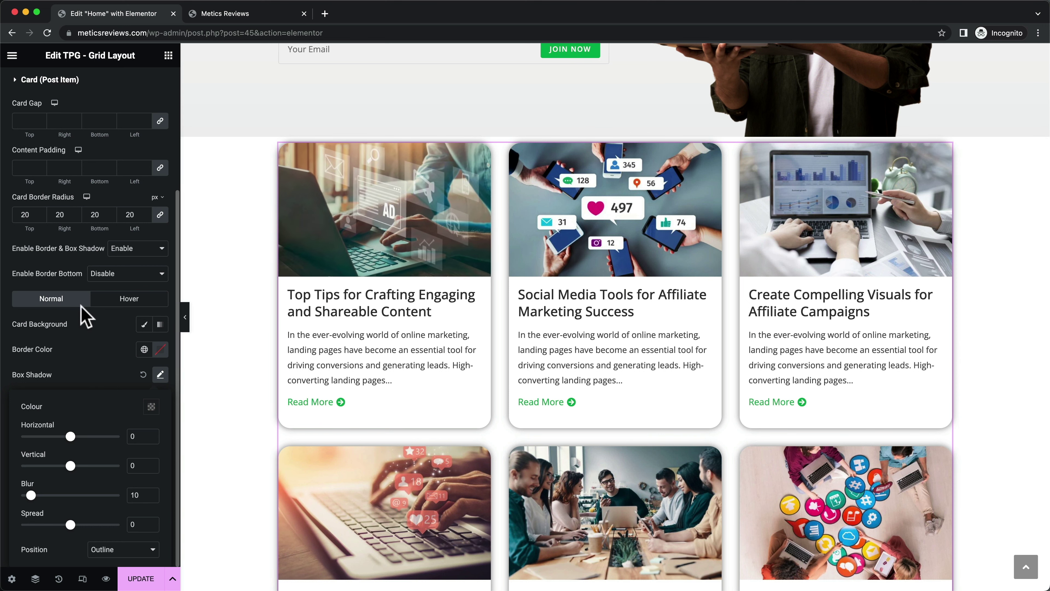
# Set the post title's font size to 23 px.
pyautogui.scroll(6, 84, 312)
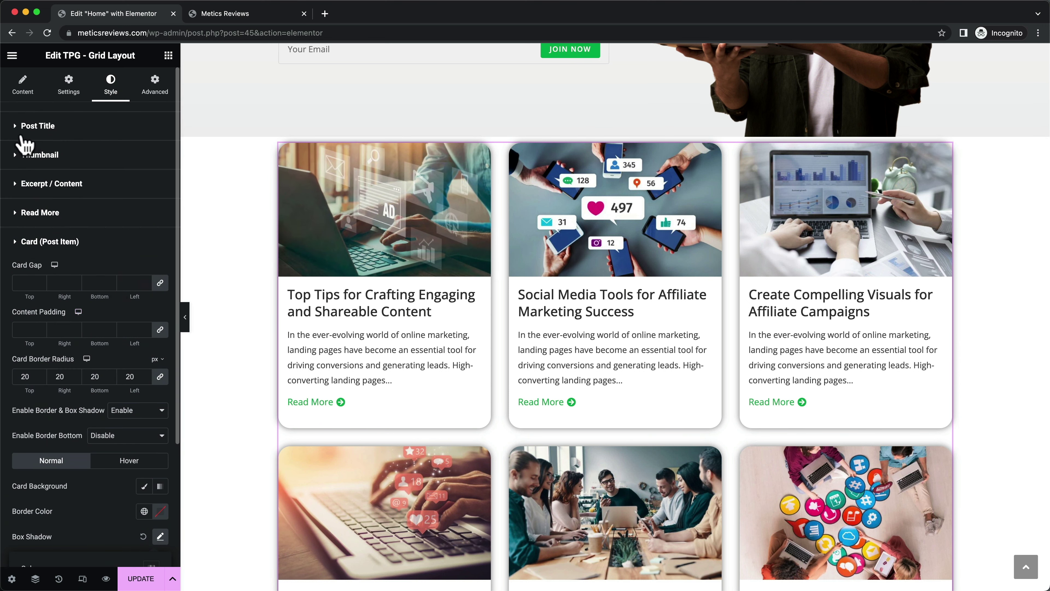
pyautogui.click(14, 128)
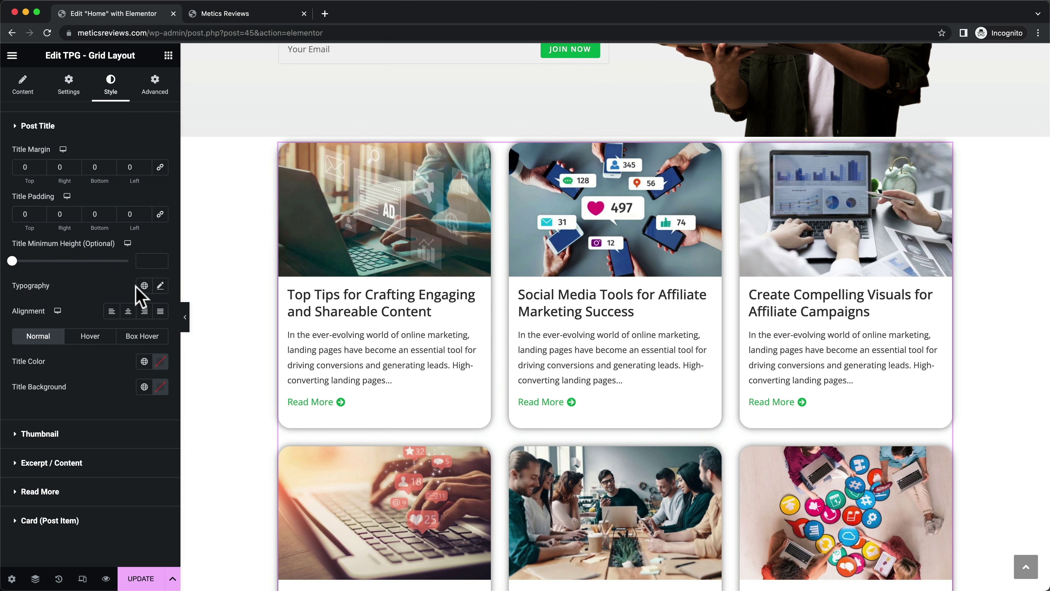
pyautogui.click(161, 286)
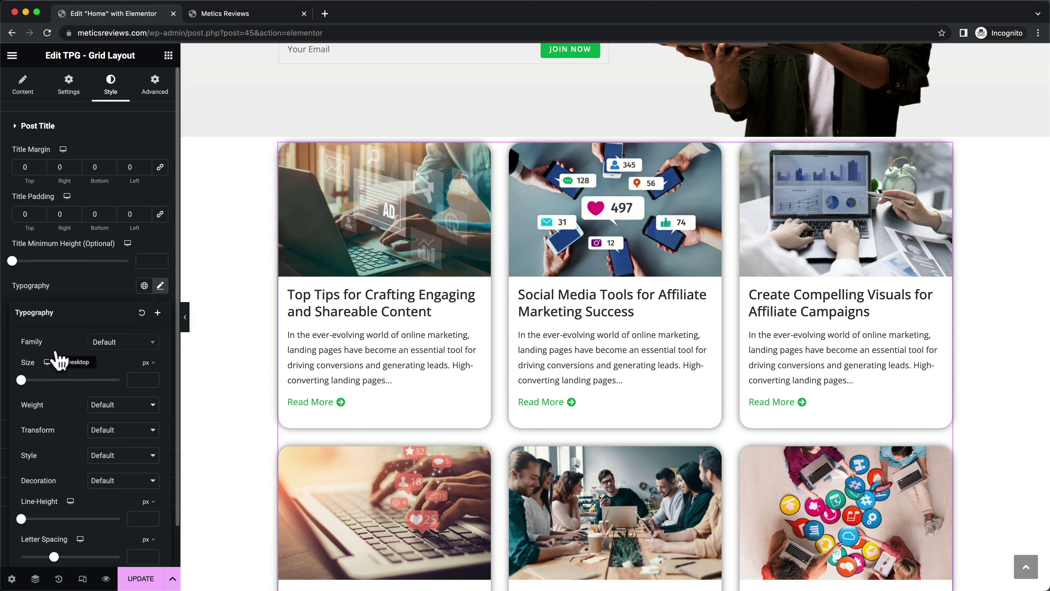
pyautogui.scroll(-1, 56, 358)
pyautogui.moveTo(21, 335); pyautogui.dragTo(32, 336)
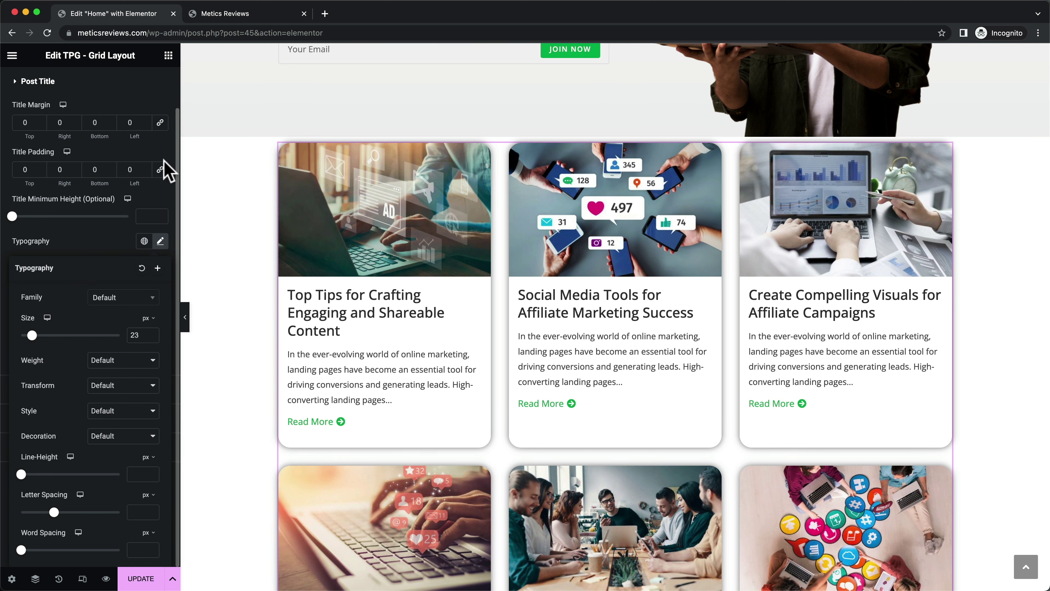
pyautogui.click(137, 103)
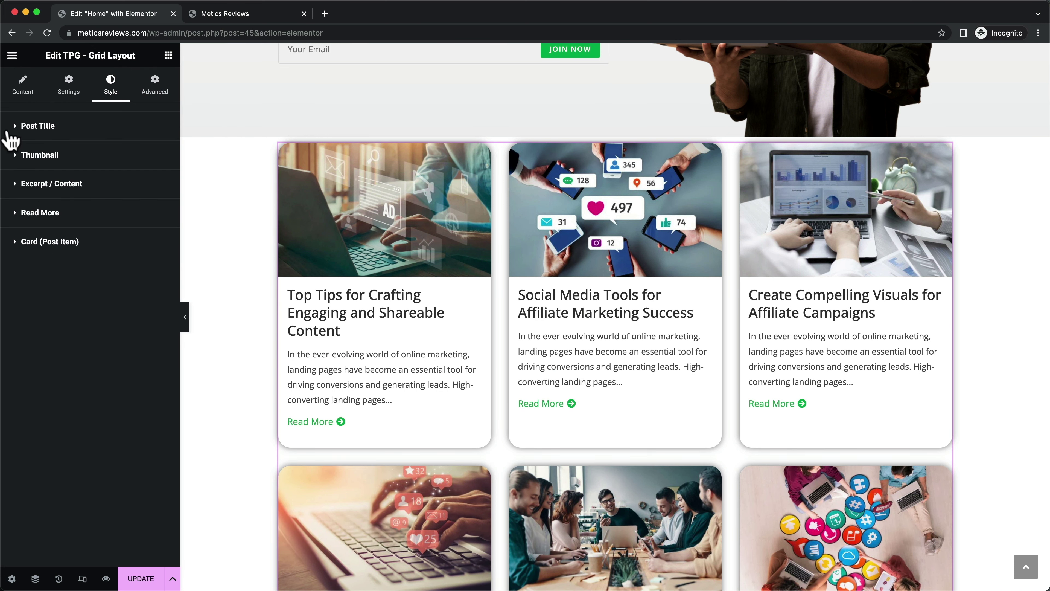
# Set the font size of the post excerpts to 16 px.
pyautogui.click(17, 186)
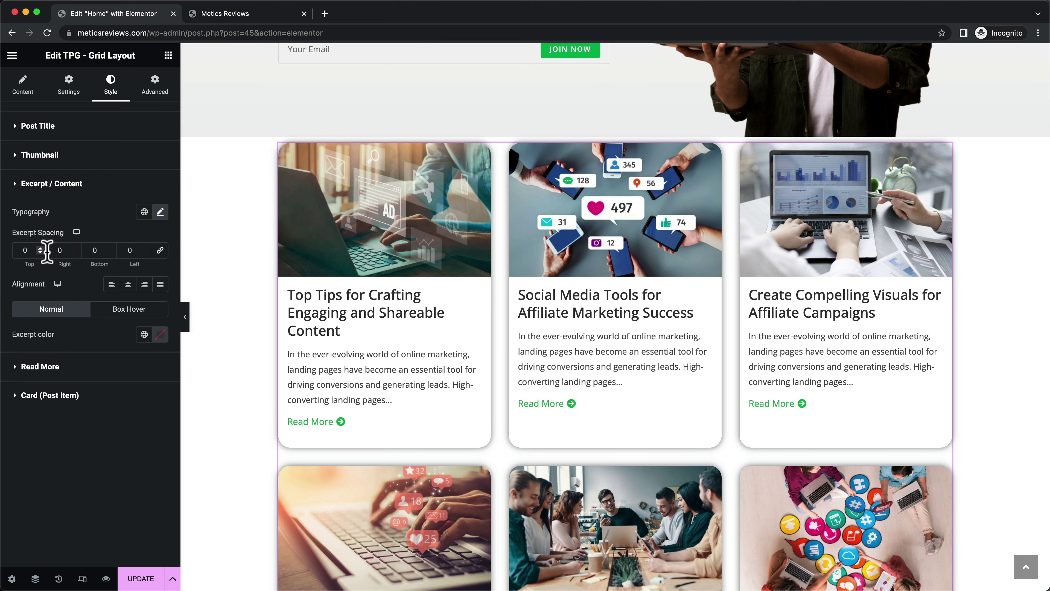
pyautogui.click(159, 213)
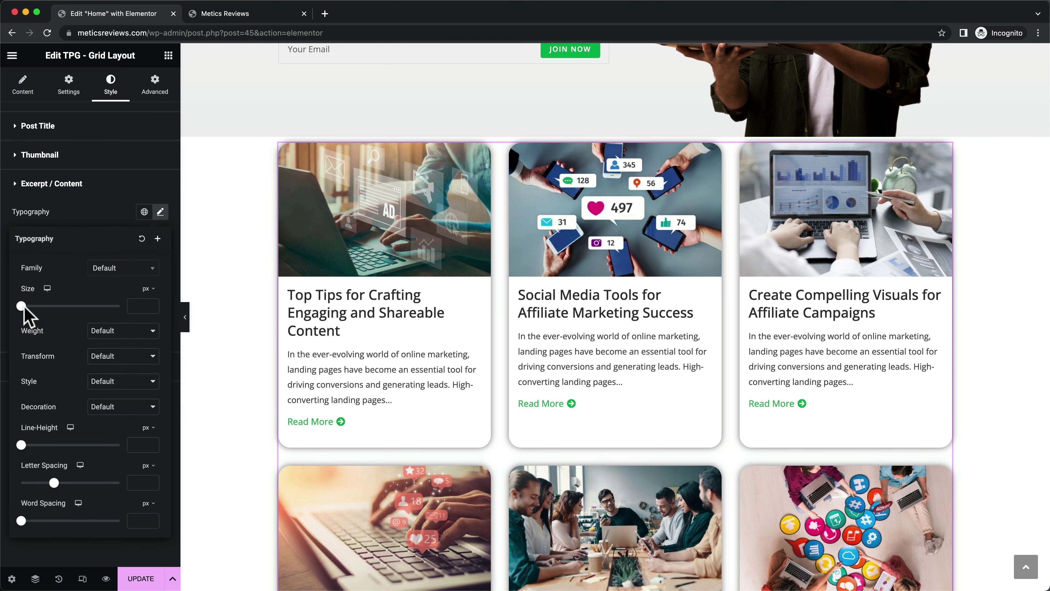
pyautogui.moveTo(23, 309)
pyautogui.mouseDown()
pyautogui.moveTo(41, 310)
pyautogui.moveTo(31, 311)
pyautogui.mouseUp()
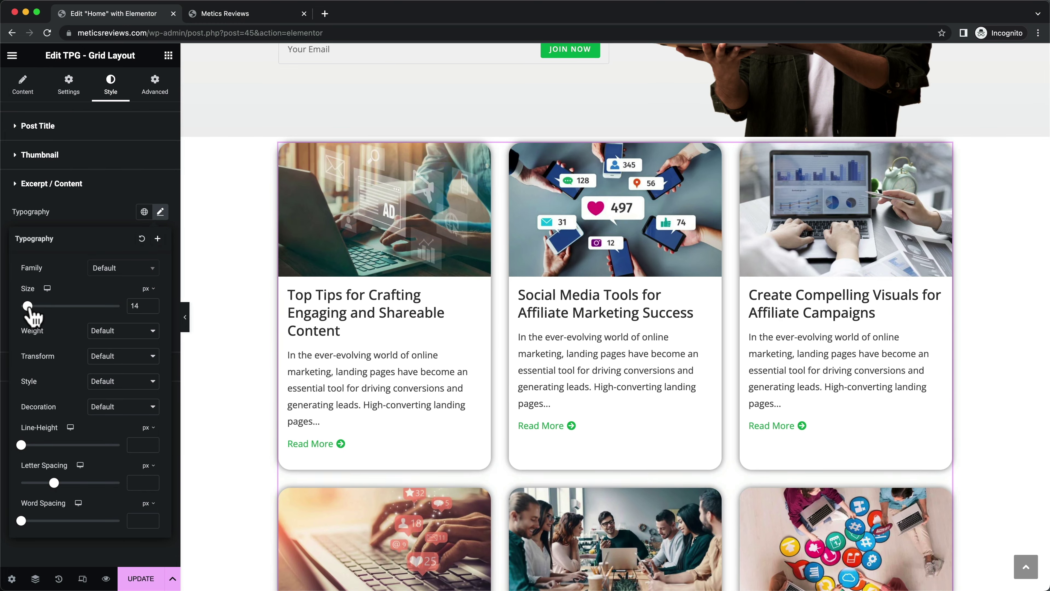
pyautogui.scroll(-1, 243, 317)
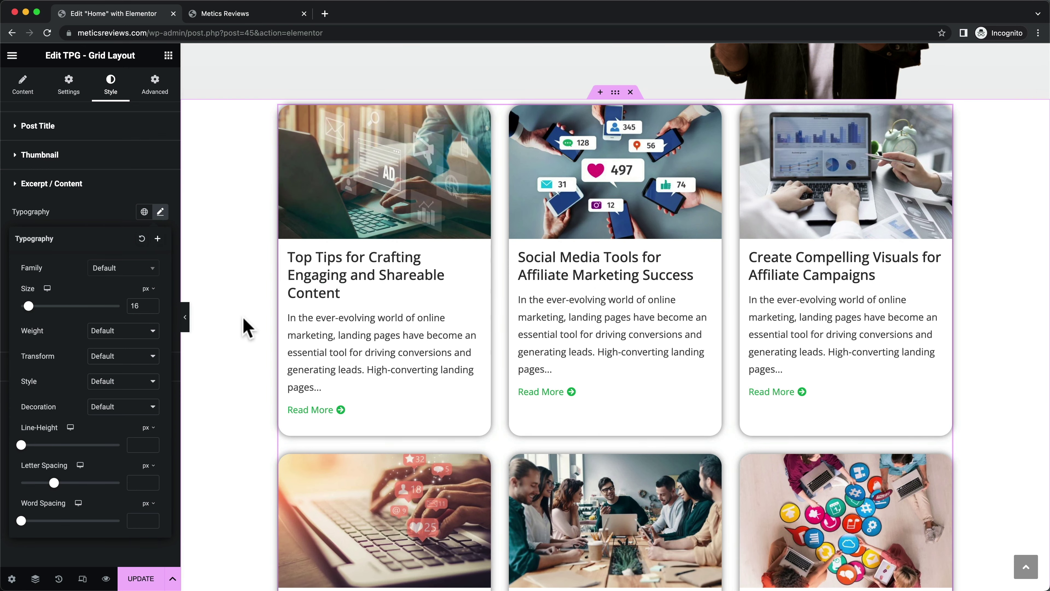
# Set the post title's font size to 22 px.
pyautogui.click(17, 128)
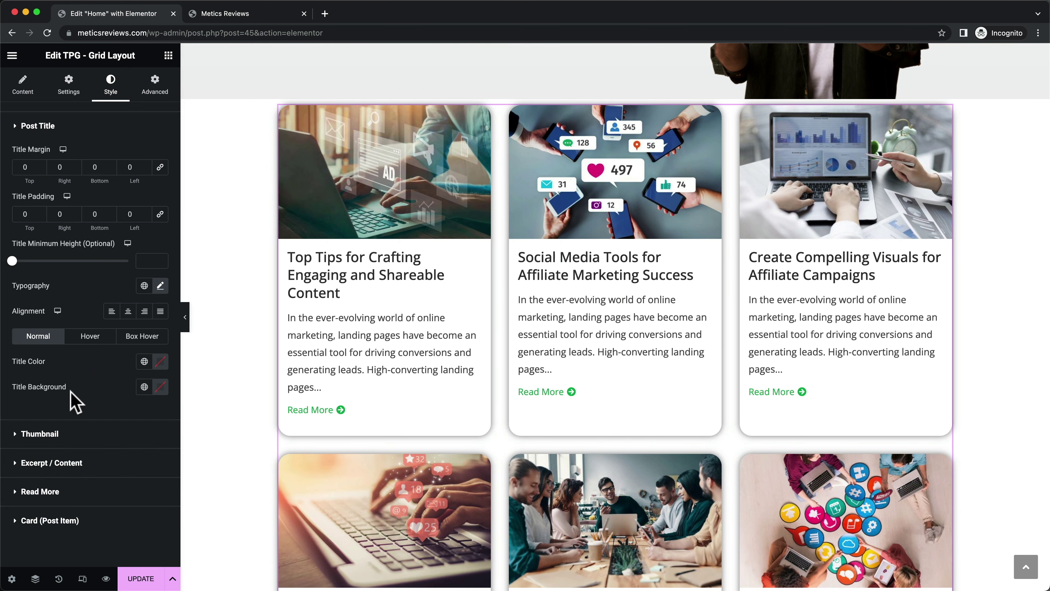
pyautogui.click(161, 285)
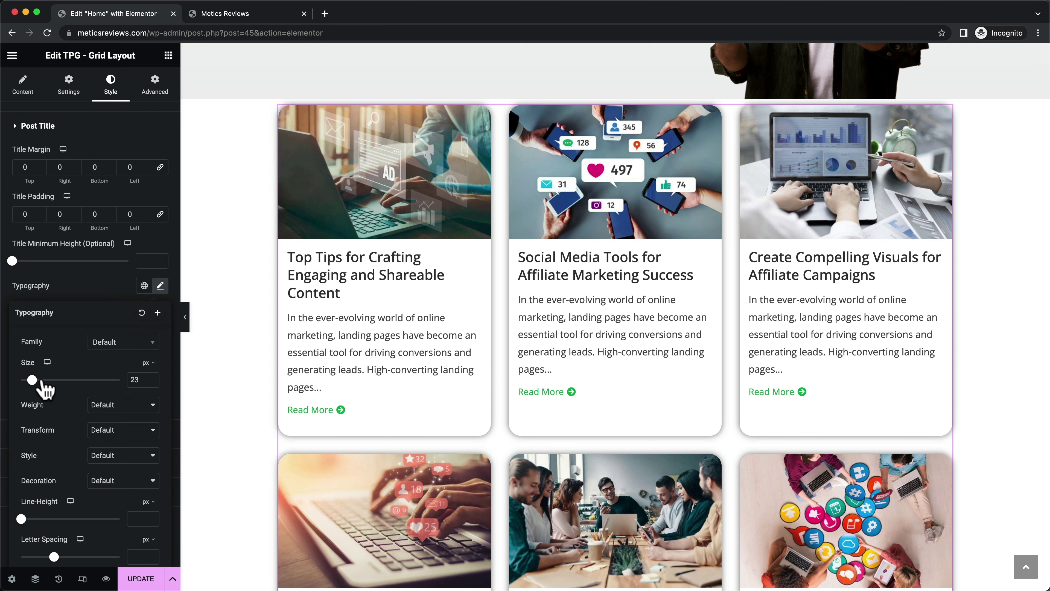
pyautogui.moveTo(33, 380); pyautogui.dragTo(32, 380)
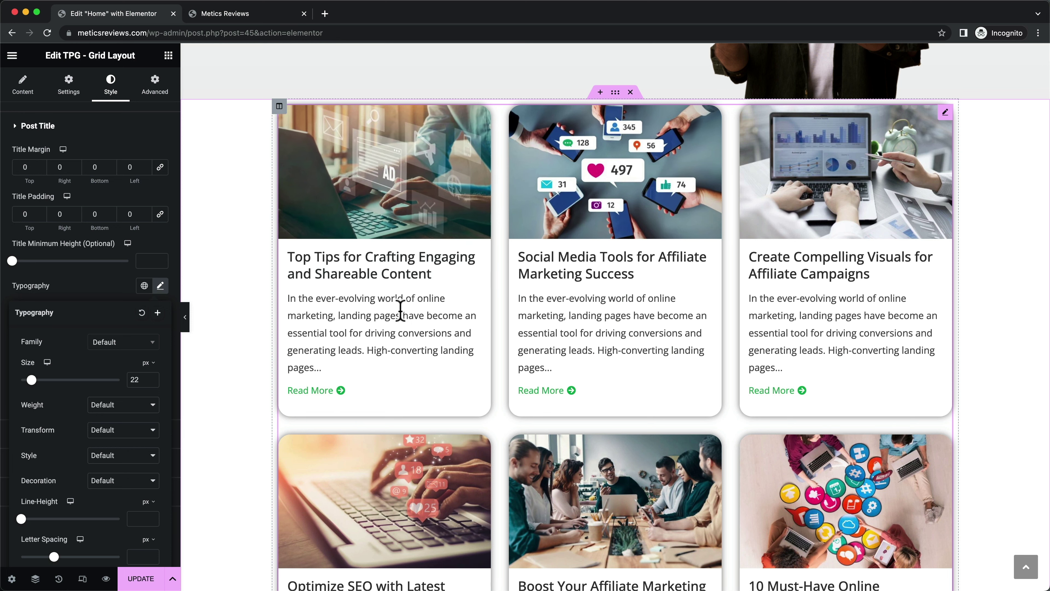
pyautogui.scroll(-1, 248, 455)
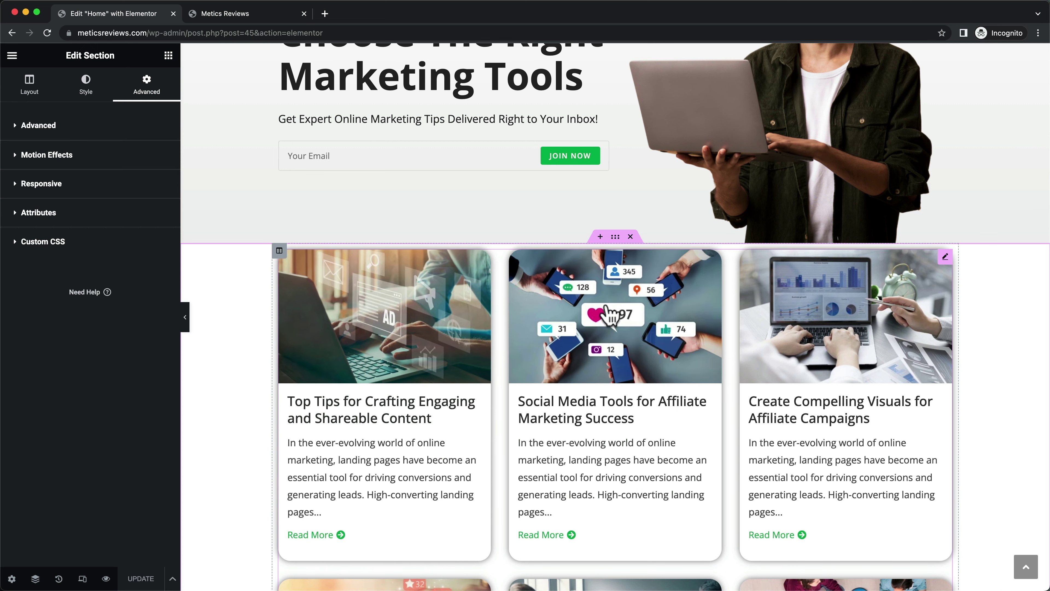
# Check the section heading on the demo site, and add a Heading widget reading "Popular Articles" above the post grid.
pyautogui.scroll(1, 375, 317)
pyautogui.click(244, 15)
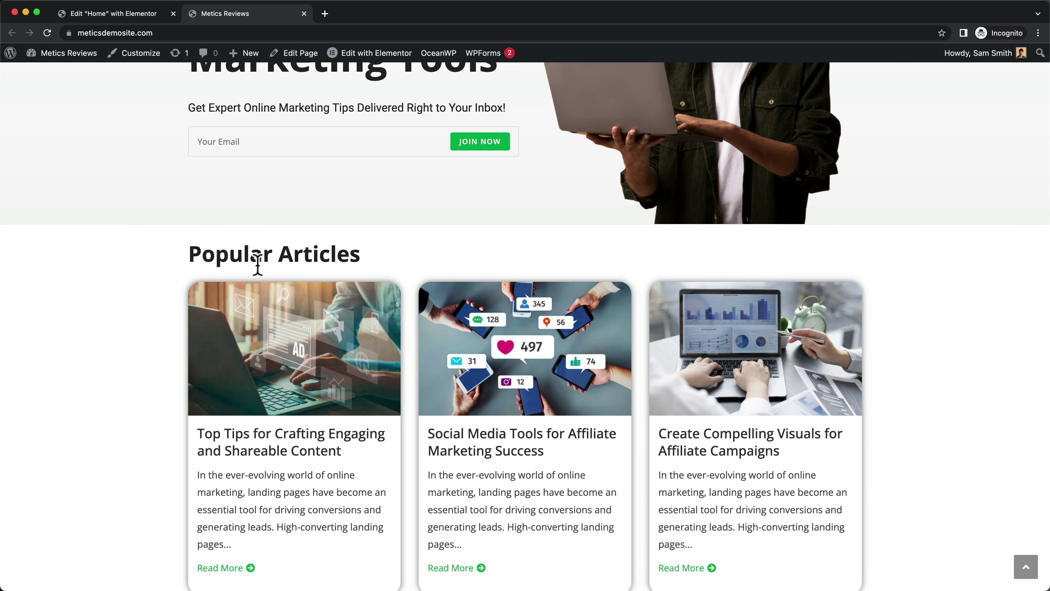
pyautogui.moveTo(189, 251); pyautogui.dragTo(411, 261)
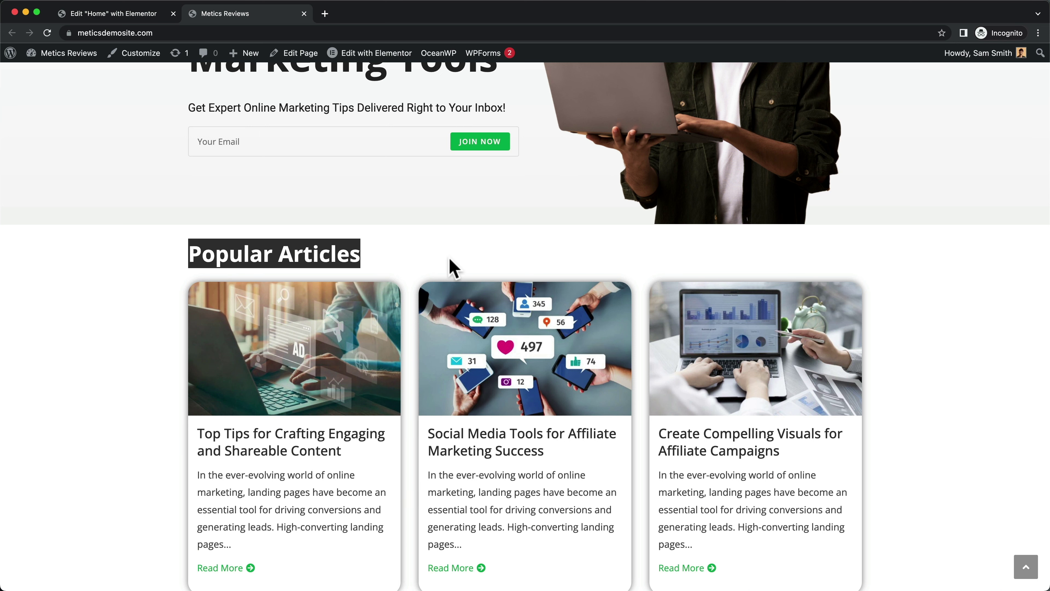
pyautogui.click(162, 14)
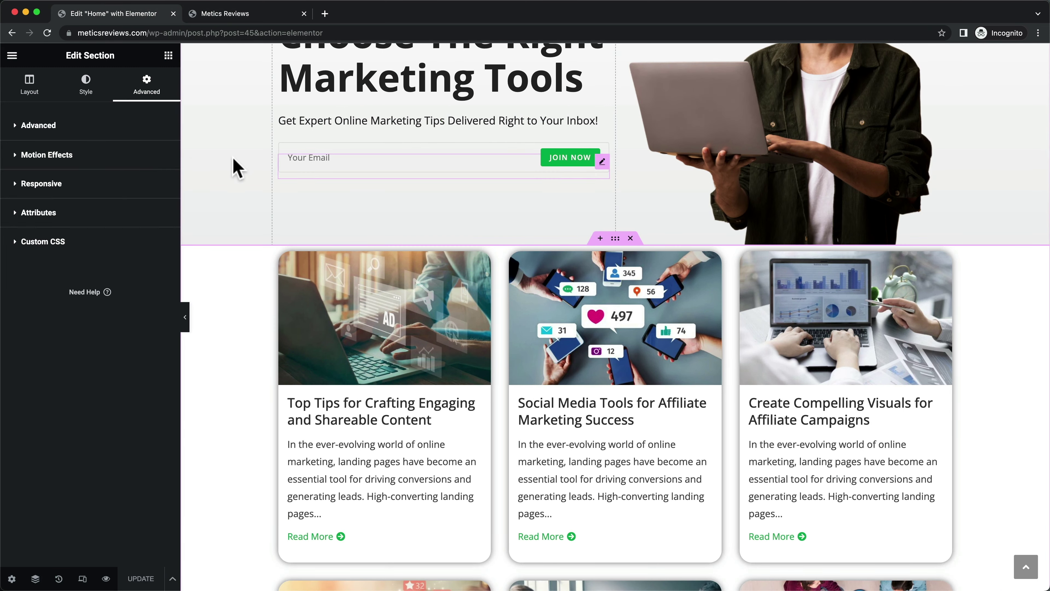
pyautogui.click(169, 58)
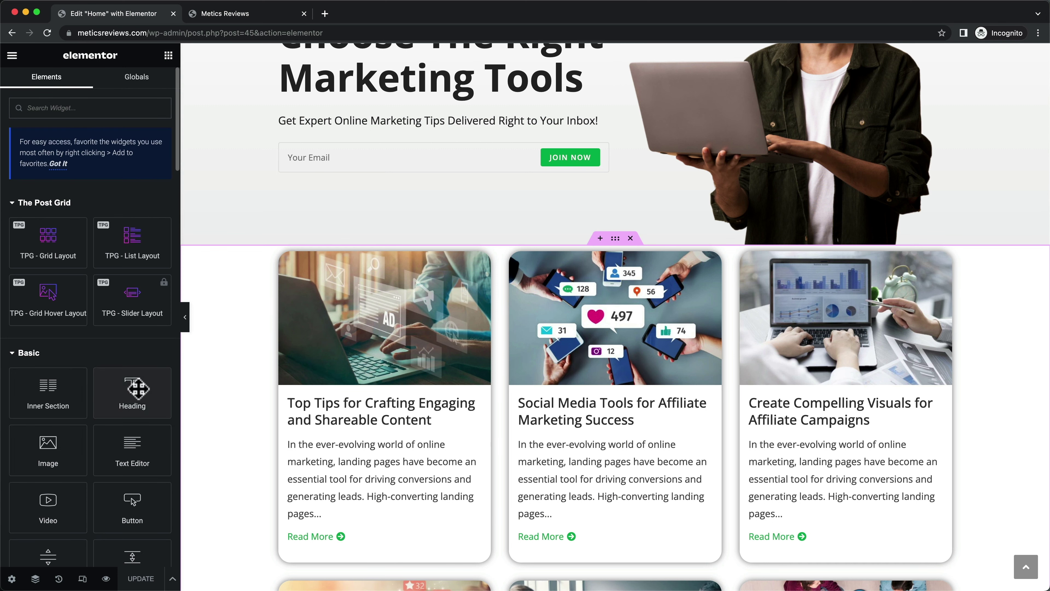
pyautogui.moveTo(137, 388); pyautogui.dragTo(591, 264)
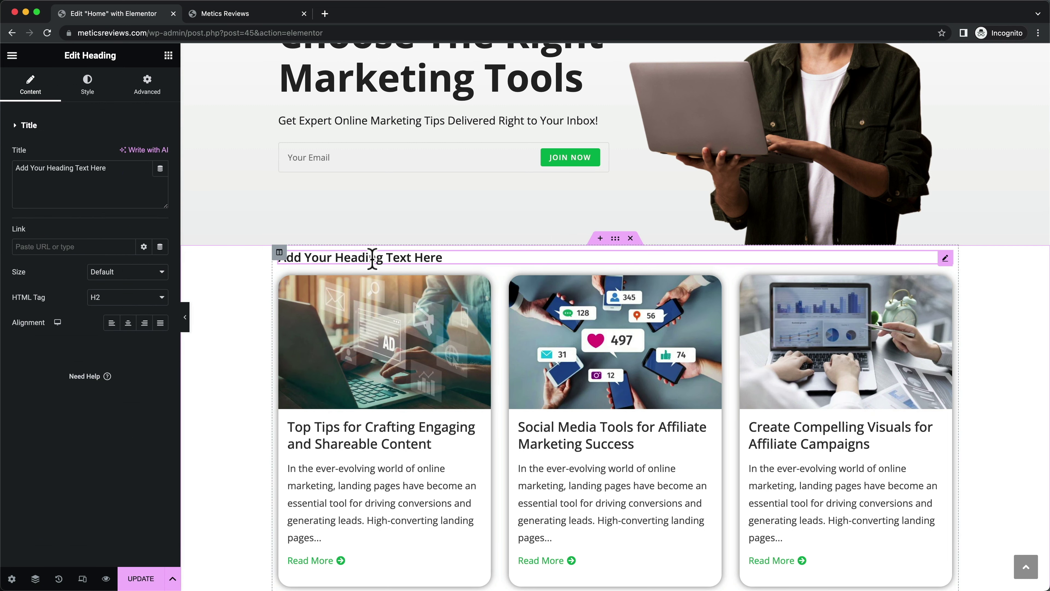
pyautogui.moveTo(107, 168); pyautogui.dragTo(20, 167)
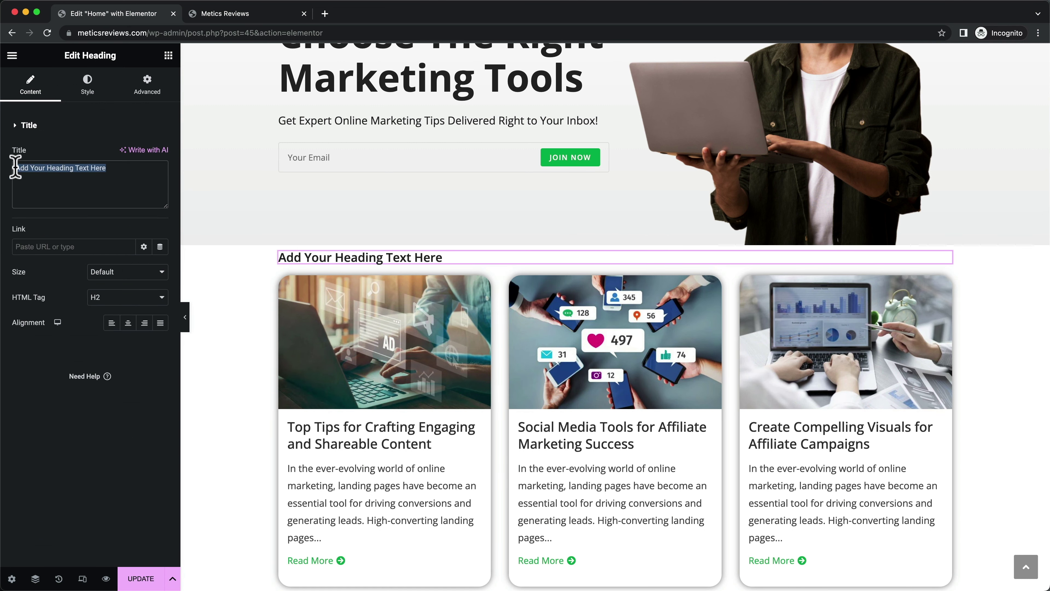
pyautogui.write('Popular Articles')
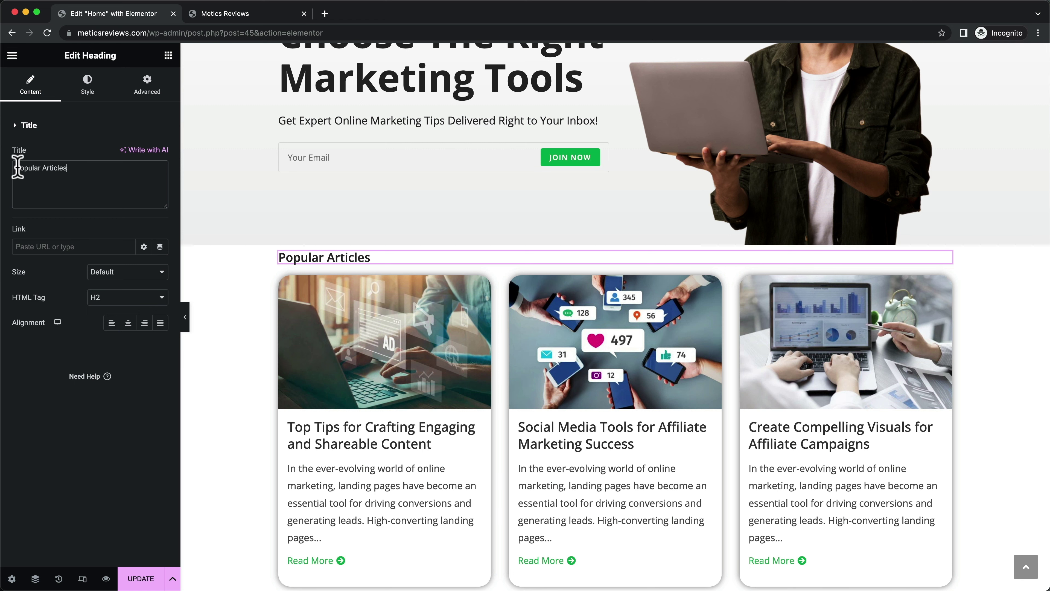
# Style the "Popular Articles" heading with a 36 px font size and 700 (Bold) weight.
pyautogui.click(93, 88)
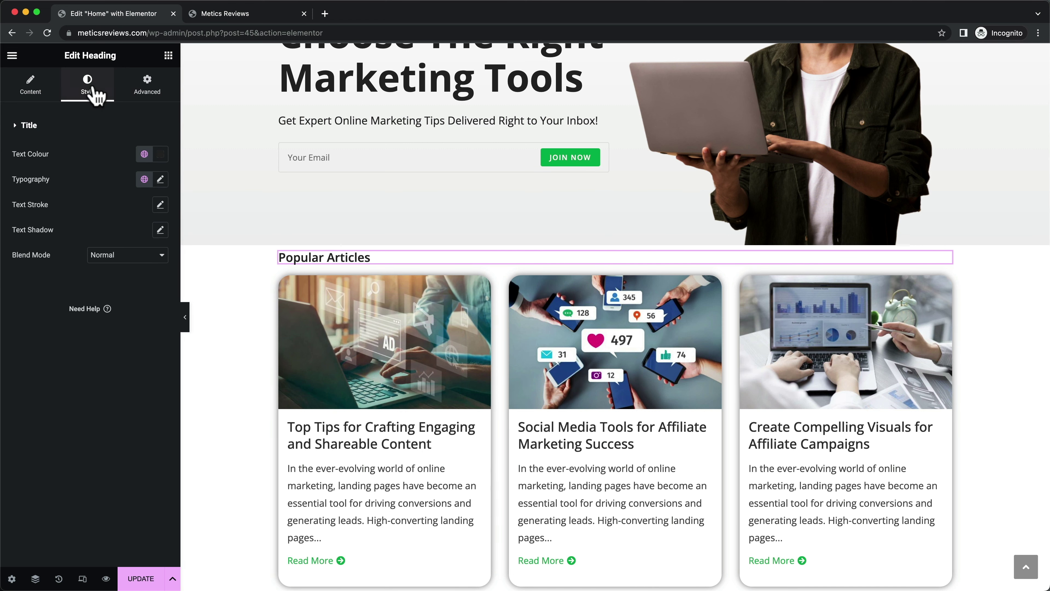
pyautogui.click(161, 180)
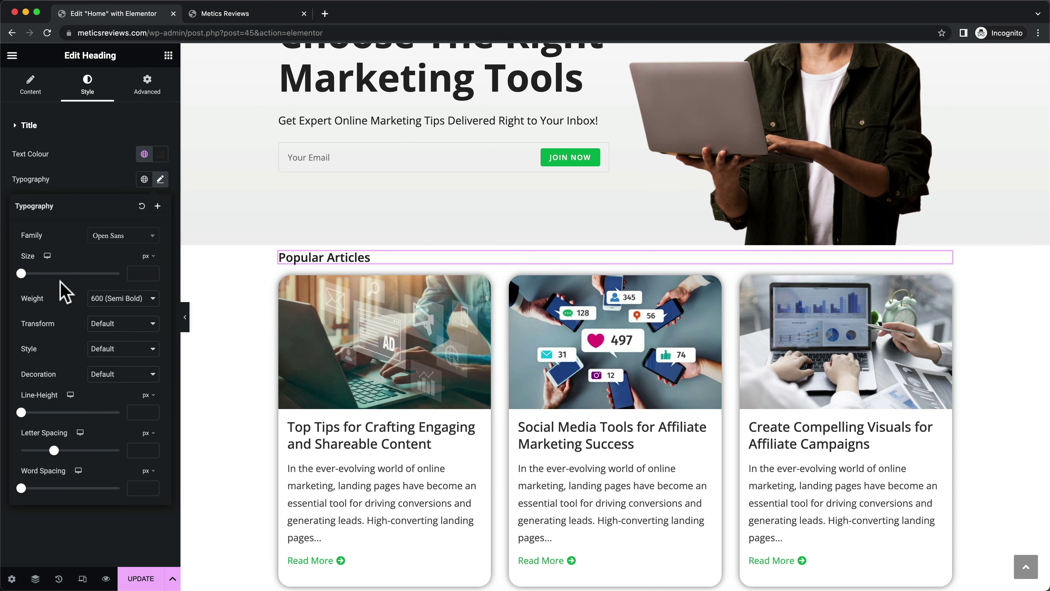
pyautogui.moveTo(22, 274); pyautogui.dragTo(39, 274)
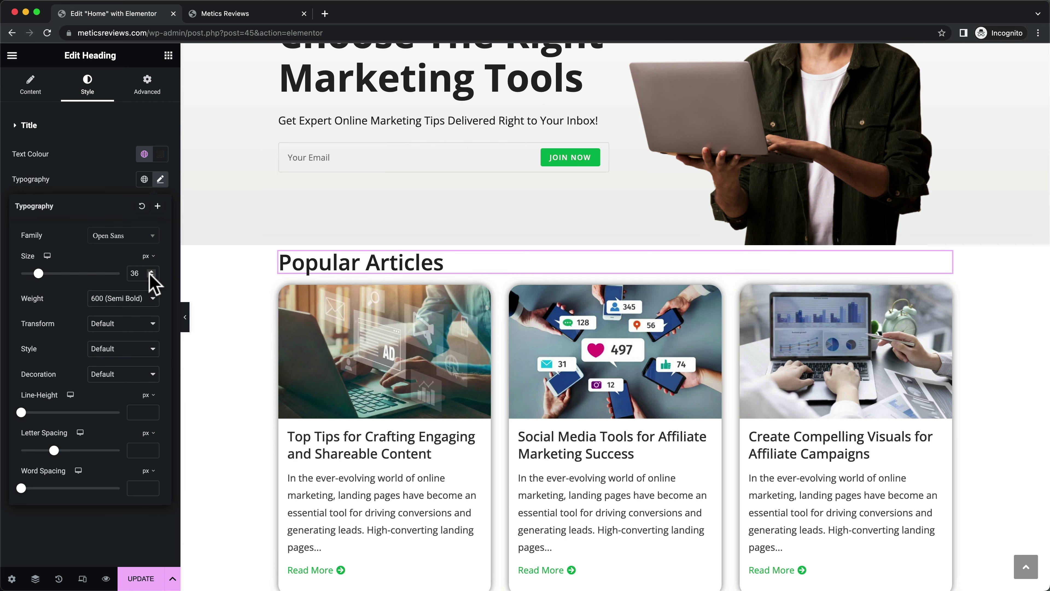
pyautogui.click(145, 300)
pyautogui.click(140, 311)
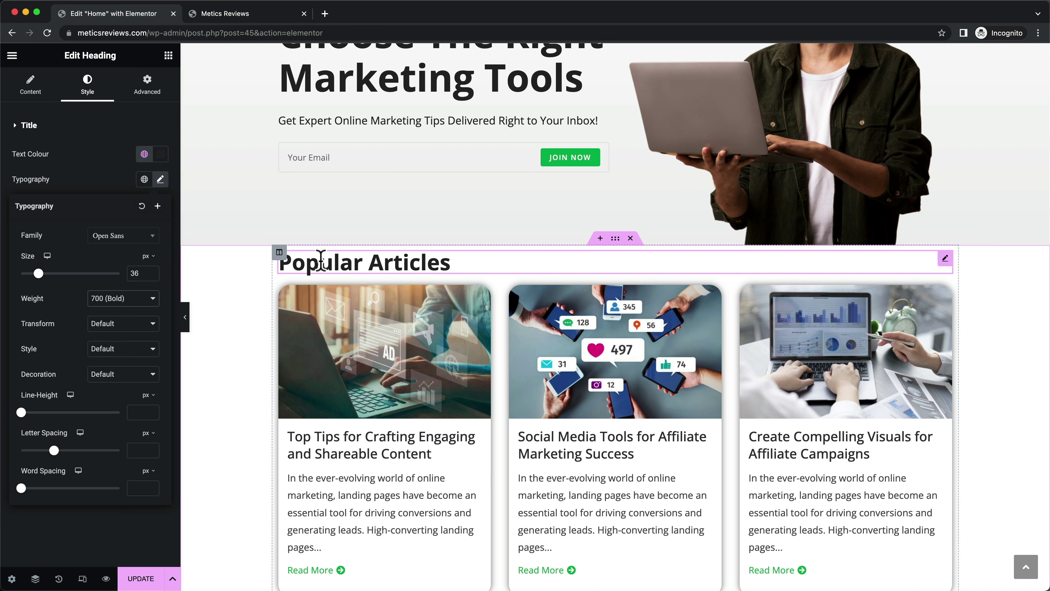
# Unlink the "Popular Articles" heading's margin values and set only its bottom margin to 10 px.
pyautogui.click(148, 93)
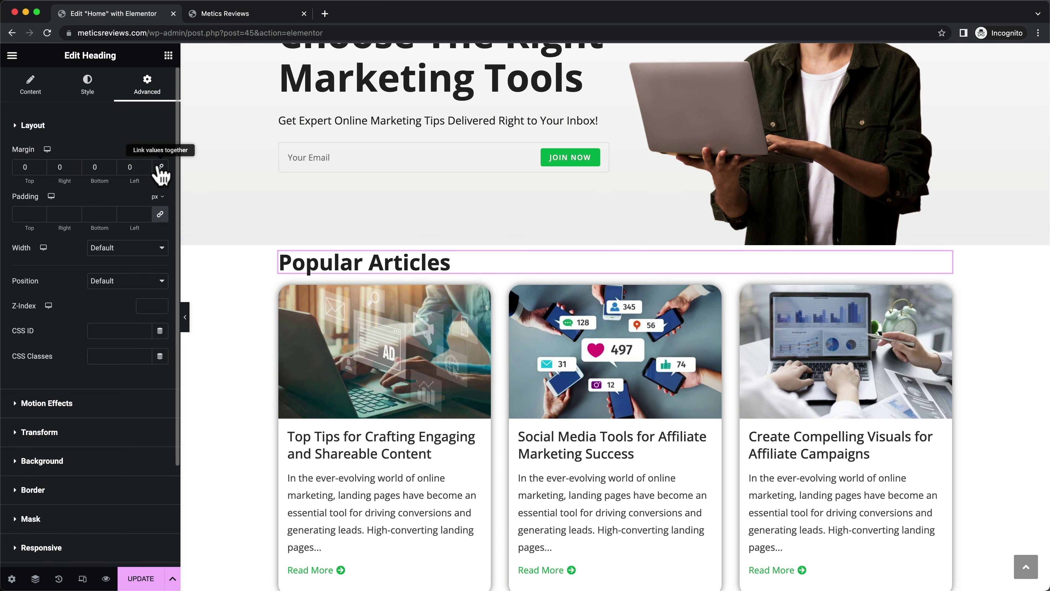
pyautogui.click(110, 165)
pyautogui.click(111, 166)
pyautogui.click(111, 165)
pyautogui.click(111, 166)
pyautogui.click(111, 166)
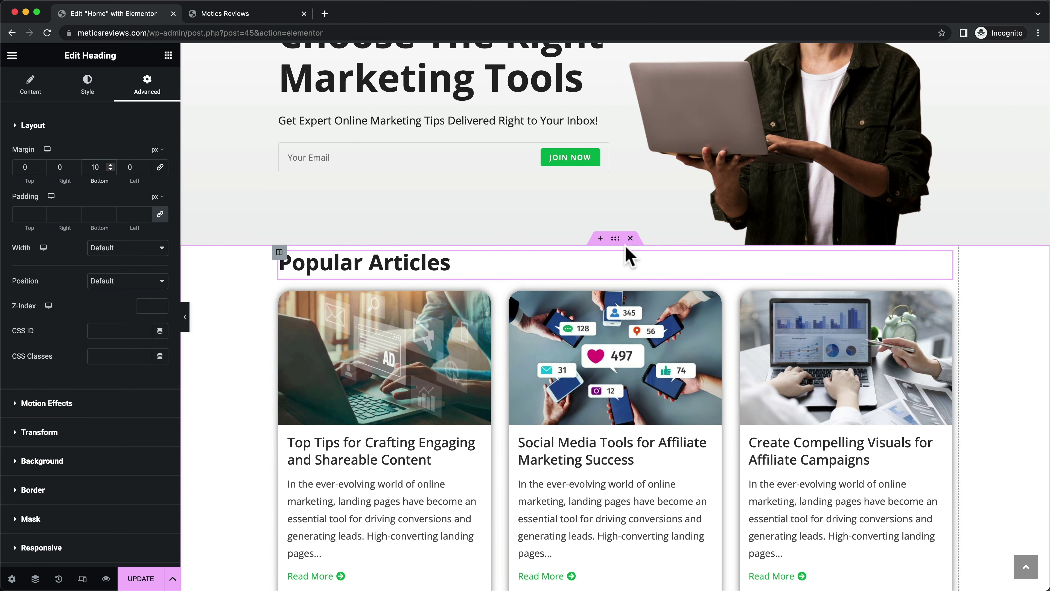
# Give the section containing the post grid unlinked margins of 30 px at the top and 100 px at the bottom, and check the spacing.
pyautogui.click(616, 243)
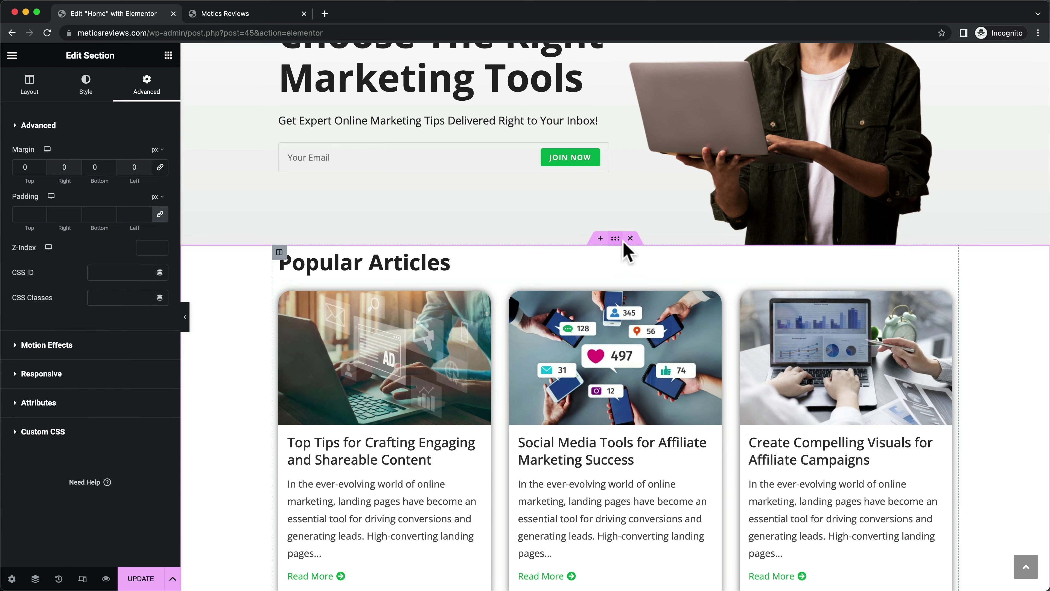
pyautogui.scroll(-15, 618, 292)
pyautogui.scroll(15, 591, 382)
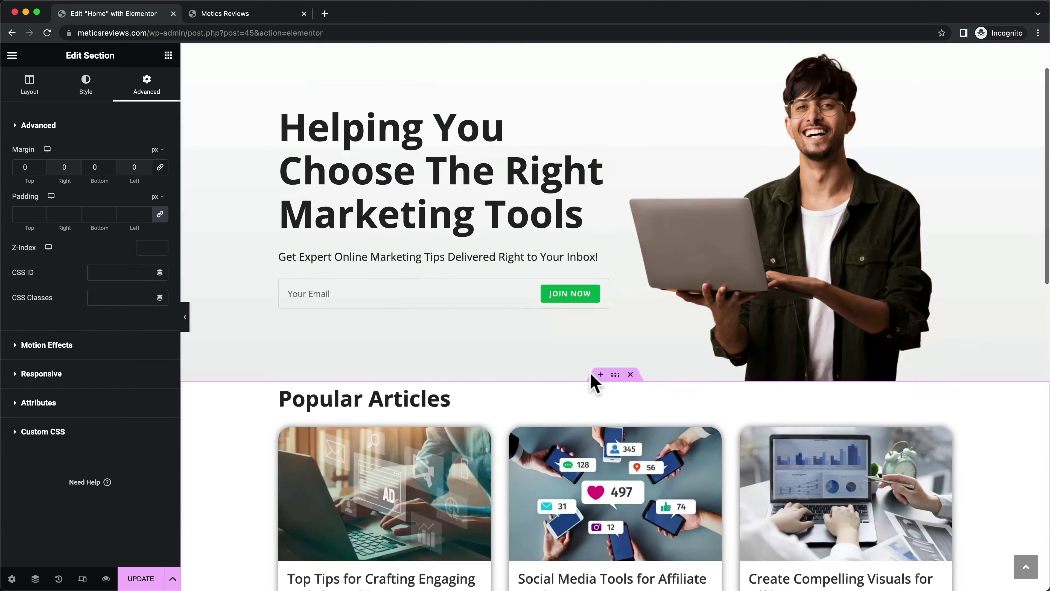
pyautogui.scroll(-3, 621, 443)
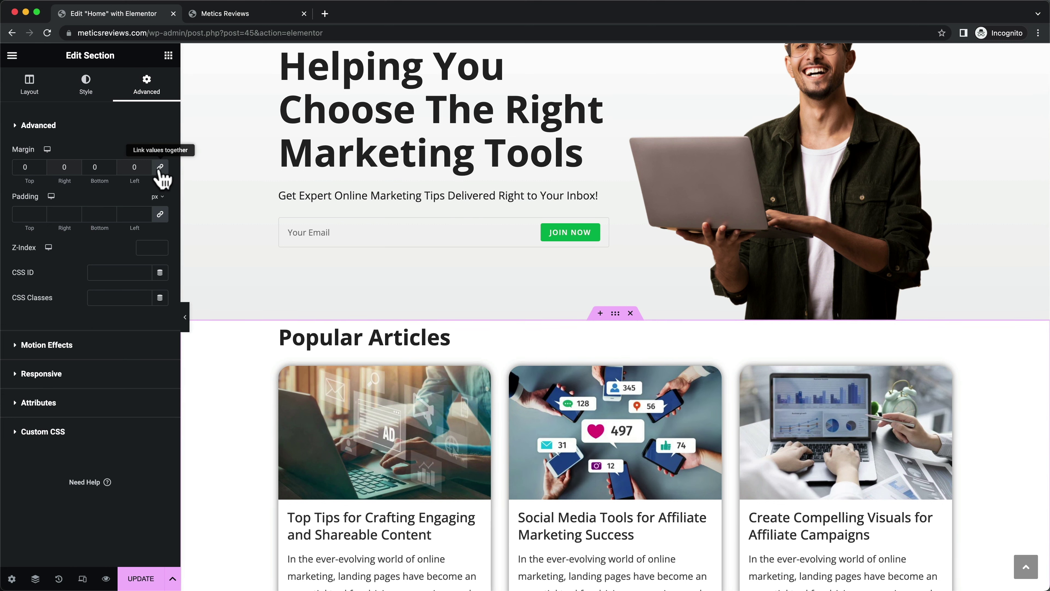
pyautogui.click(22, 167)
pyautogui.write('30')
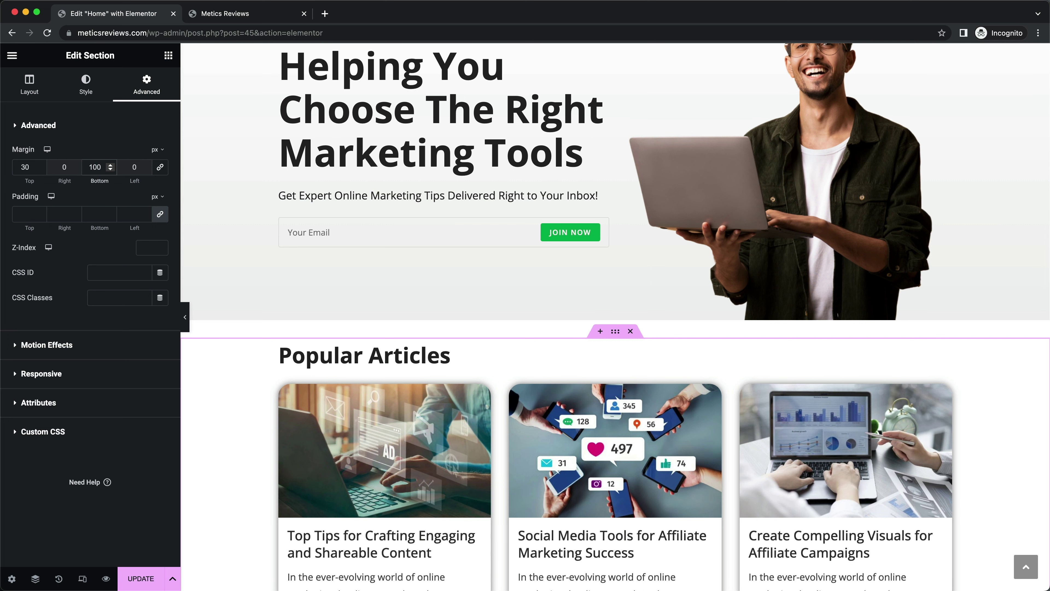
pyautogui.click(133, 126)
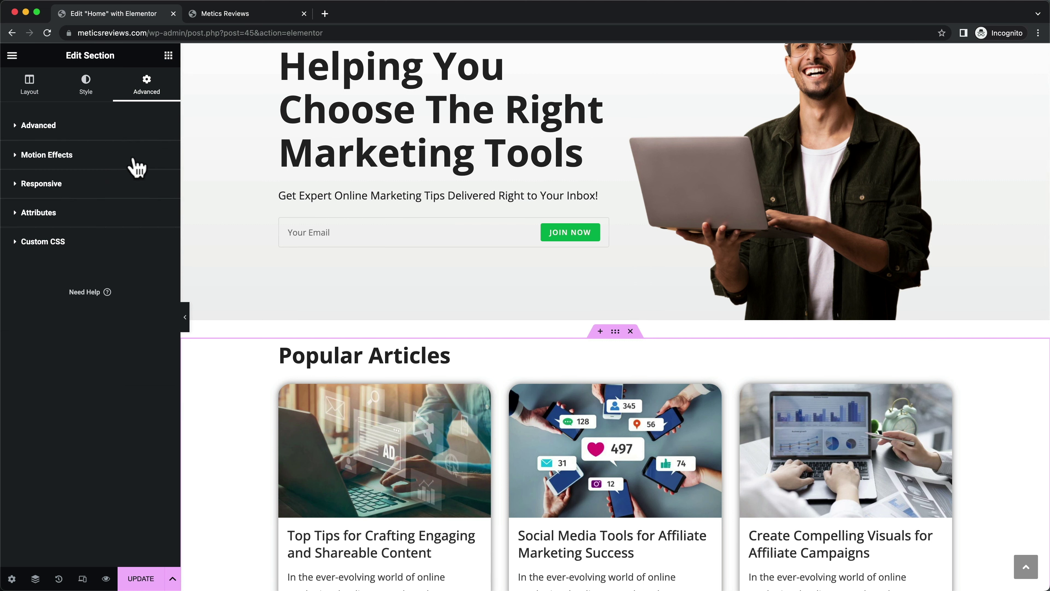
pyautogui.click(38, 125)
pyautogui.scroll(-15, 523, 398)
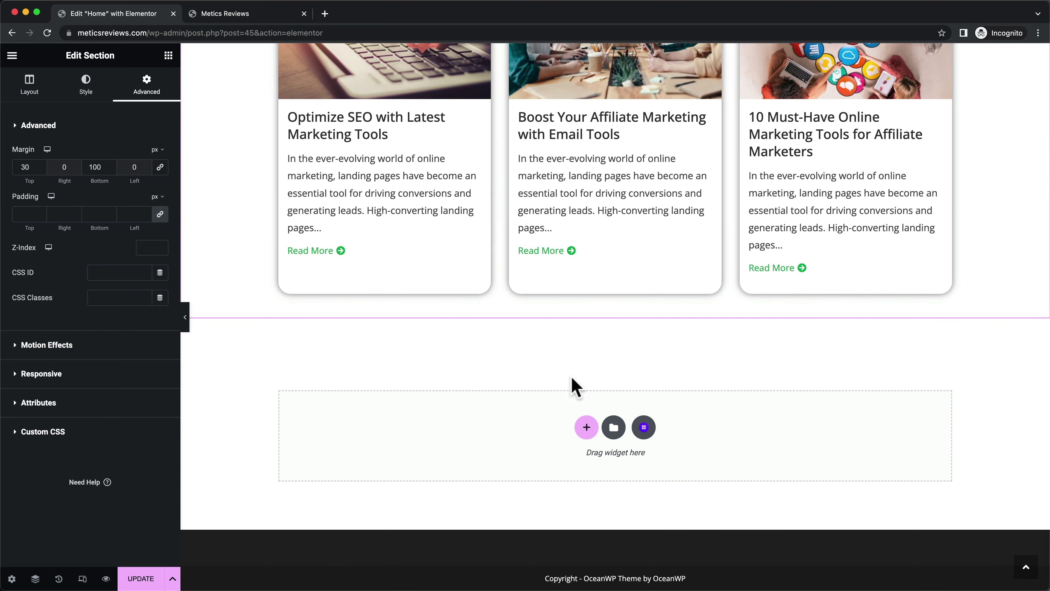